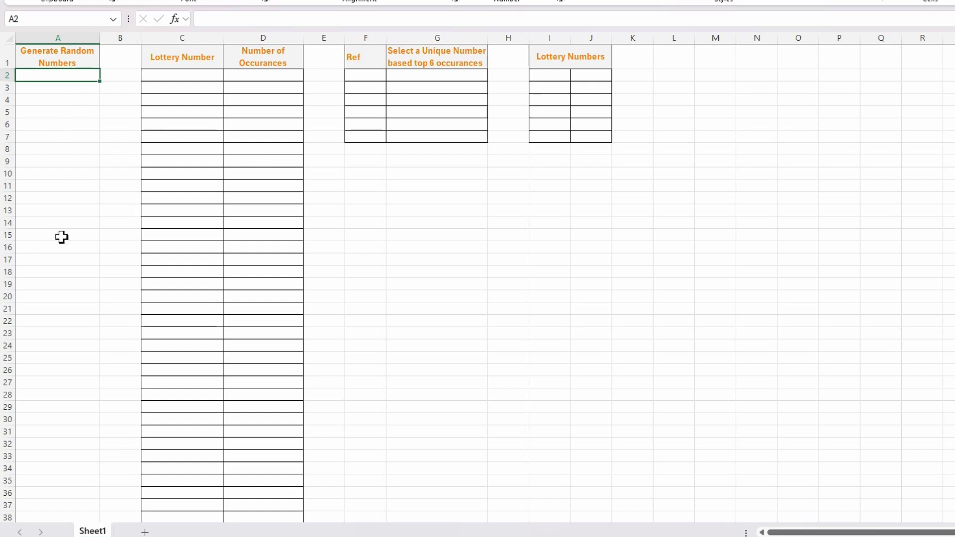
# Step: Enter =RANDARRAY(200000,,1,59,TRUE) in A2 to generate 200000 random whole numbers from 1 to 59
pyautogui.click(43, 98)
pyautogui.click(48, 76)
pyautogui.write('=rand')
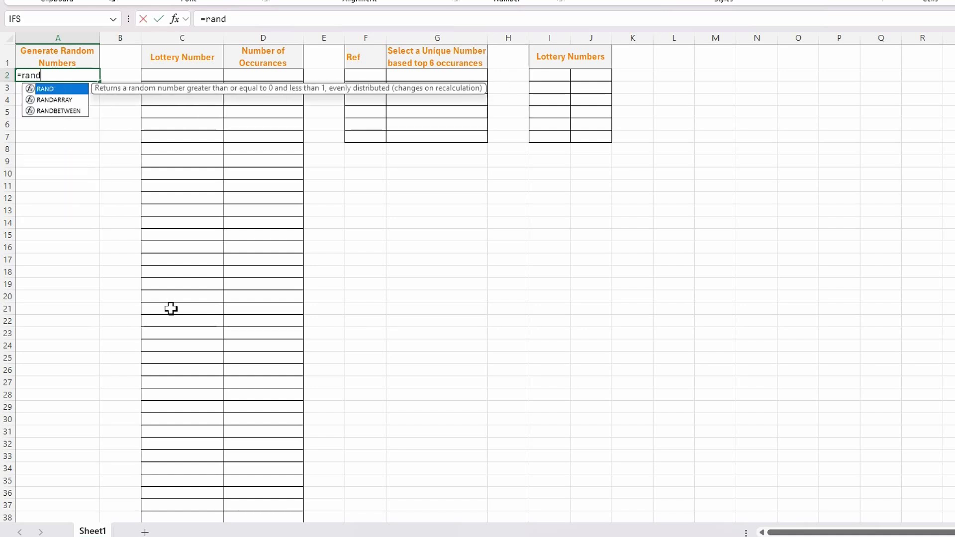
pyautogui.write('a')
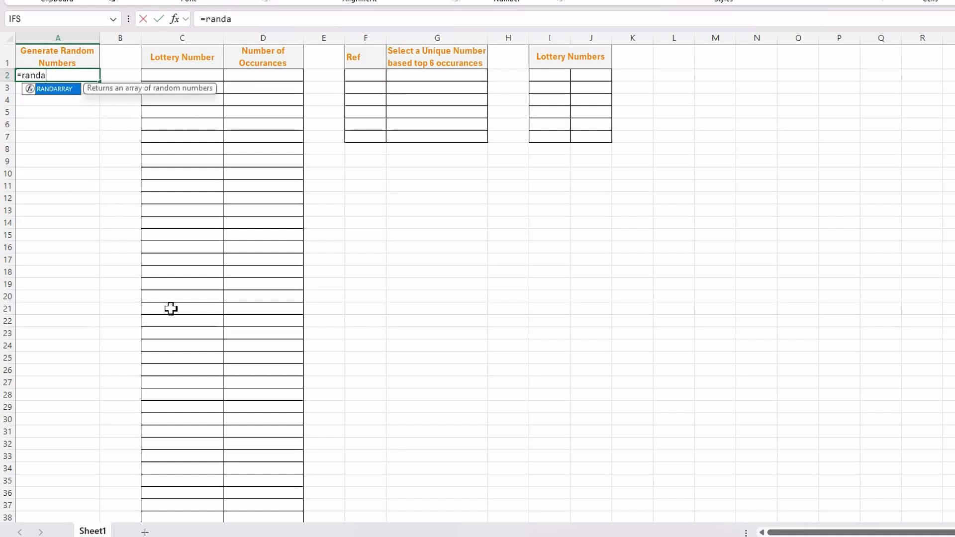
pyautogui.press('Tab')
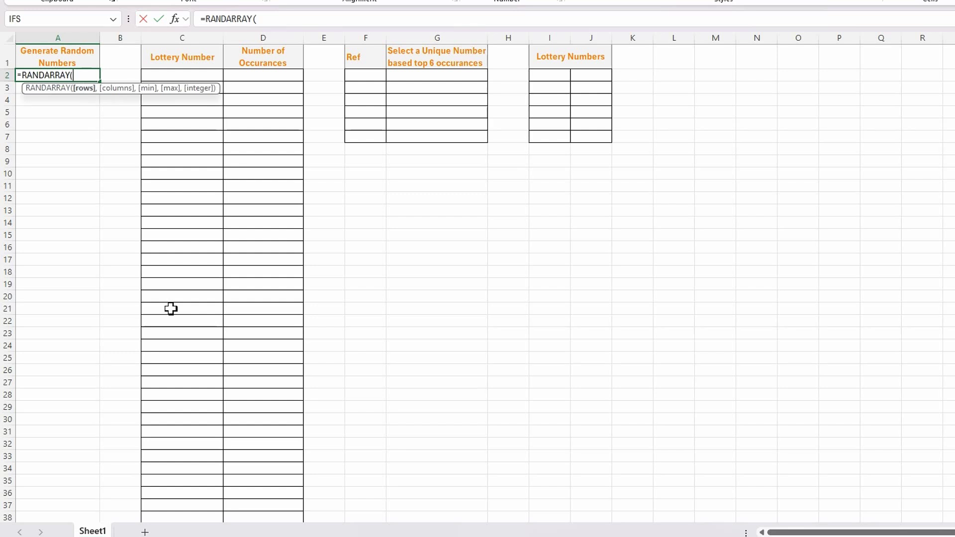
pyautogui.write('200000')
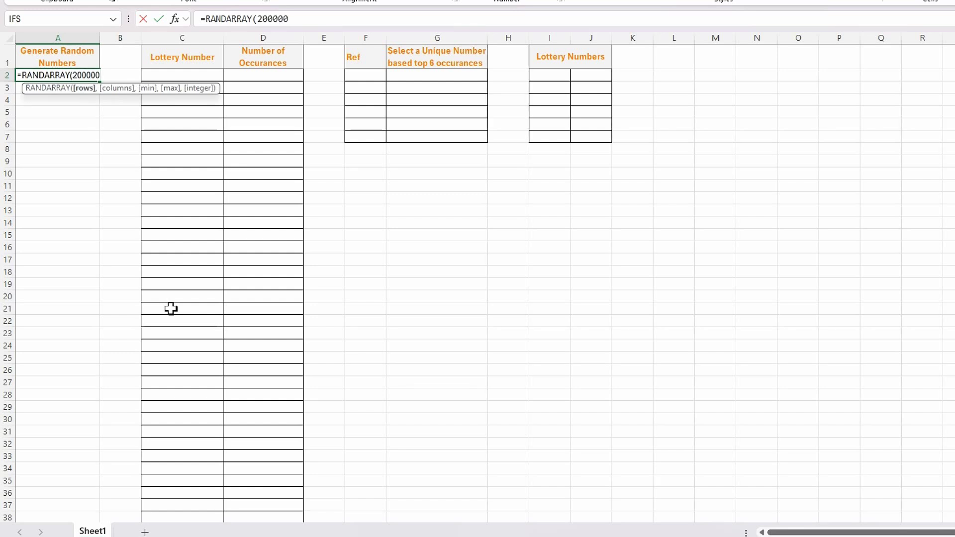
pyautogui.write(',')
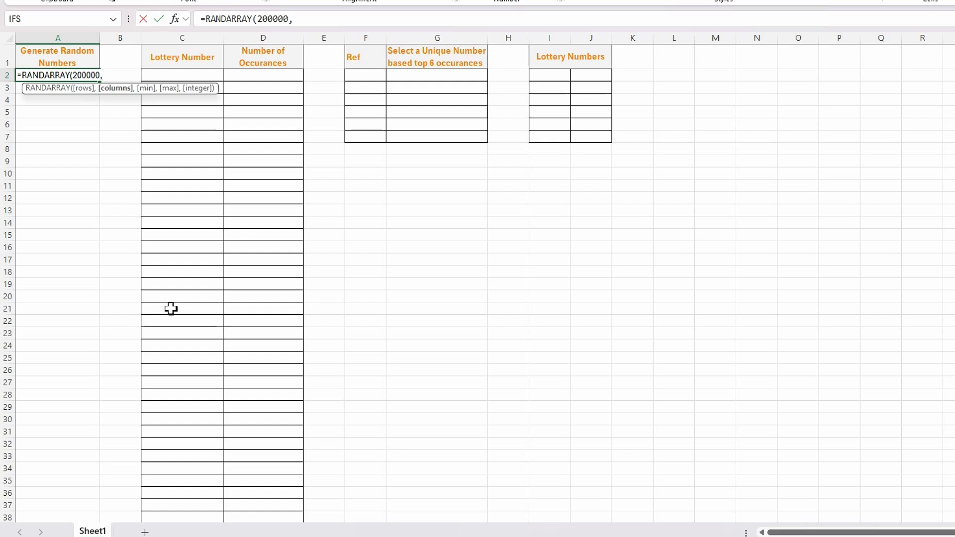
pyautogui.write(',')
pyautogui.write(',1,59')
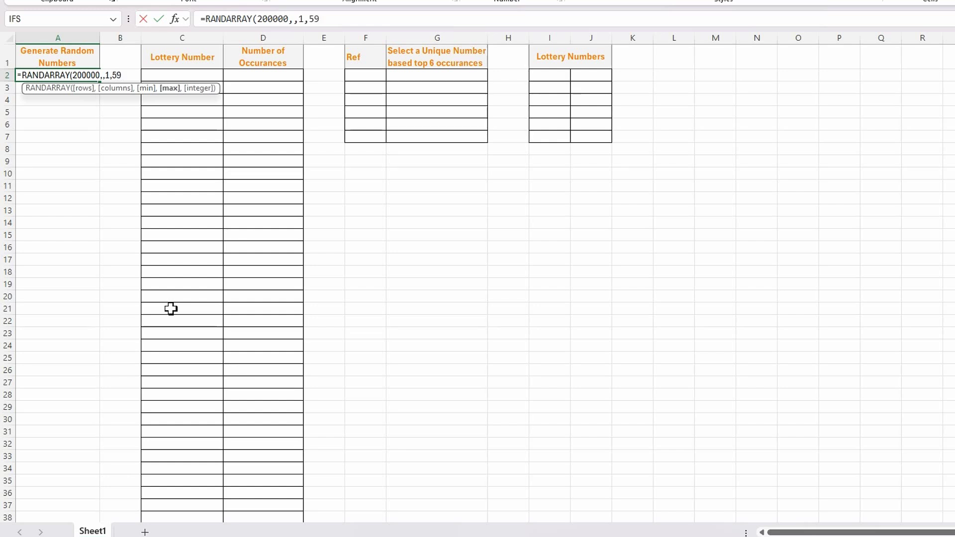
pyautogui.write(',')
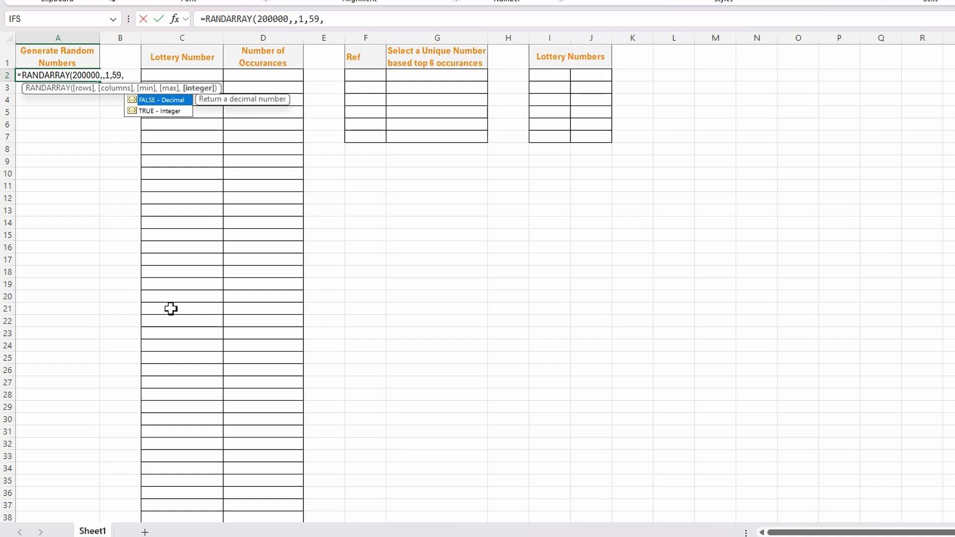
pyautogui.doubleClick(154, 112)
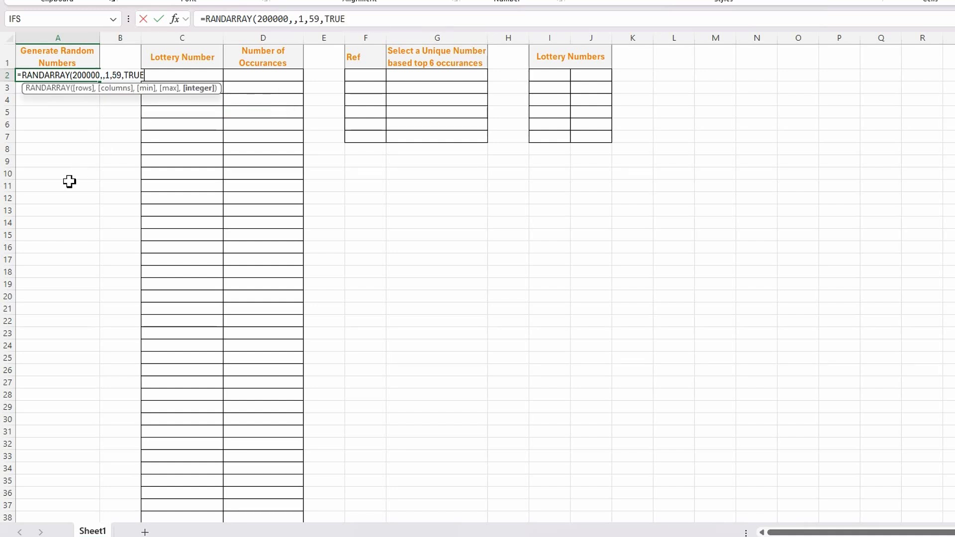
pyautogui.write(')')
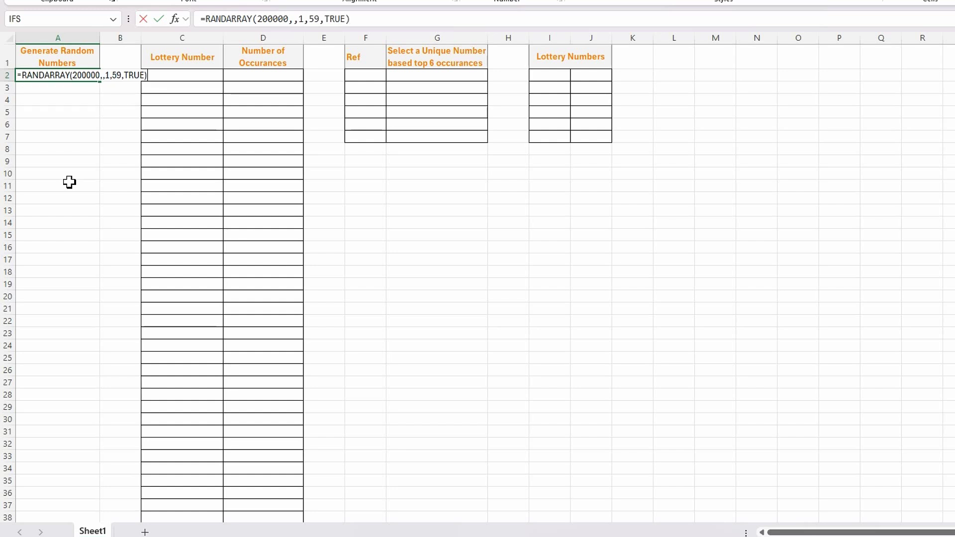
pyautogui.press('Return')
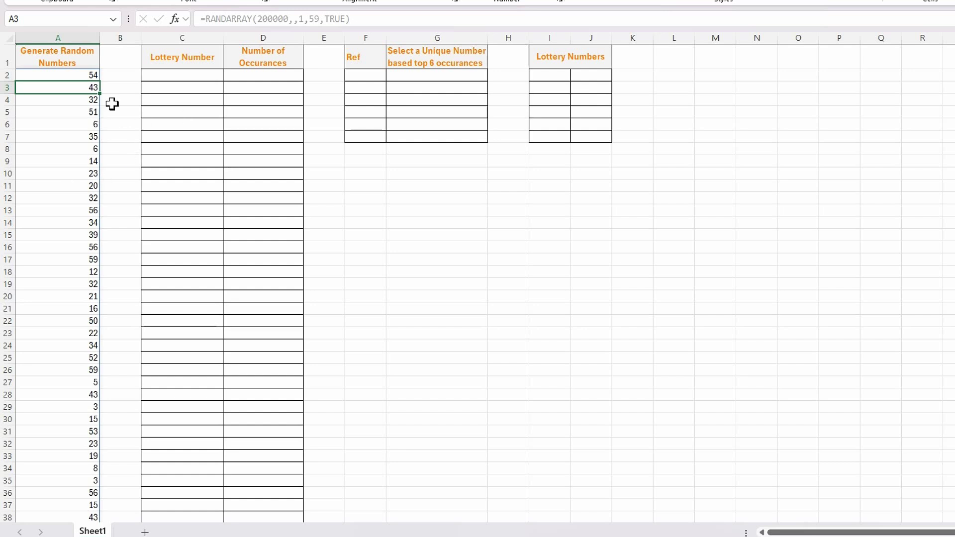
# Step: Fill the Lottery Number column with the numbers 1 to 59 by entering =SEQUENCE(59) in C2
pyautogui.click(175, 78)
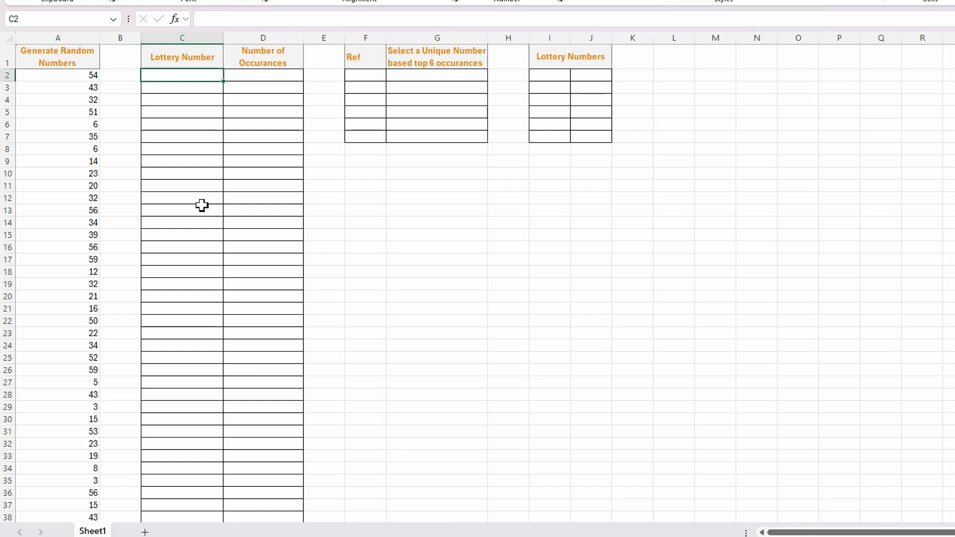
pyautogui.write('=seq')
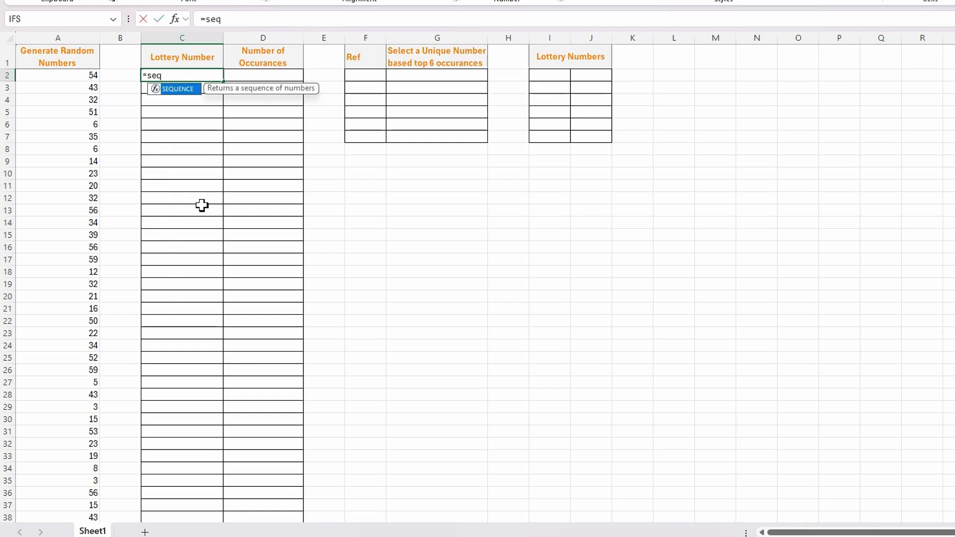
pyautogui.press('Tab')
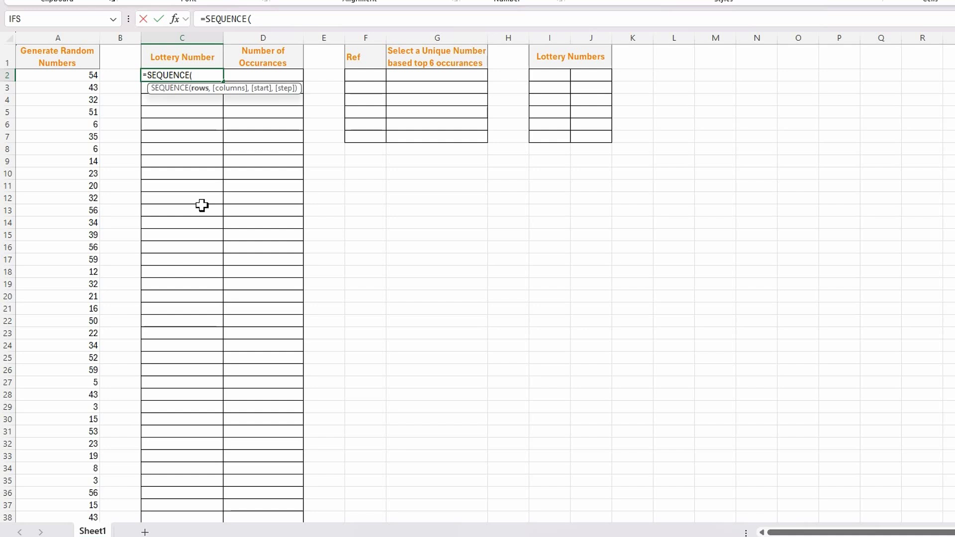
pyautogui.write('59)')
pyautogui.press('Return')
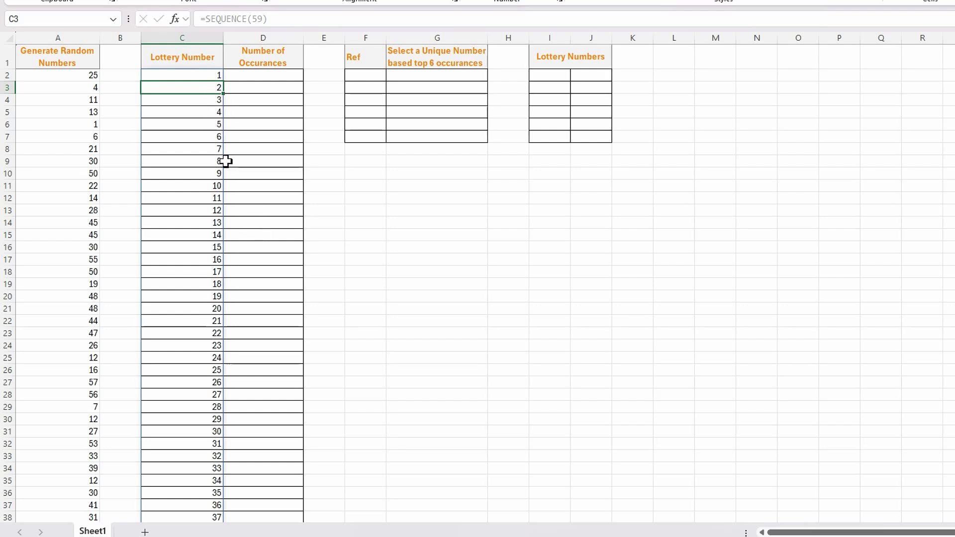
pyautogui.scroll(-9, 212, 121)
pyautogui.scroll(7, 212, 288)
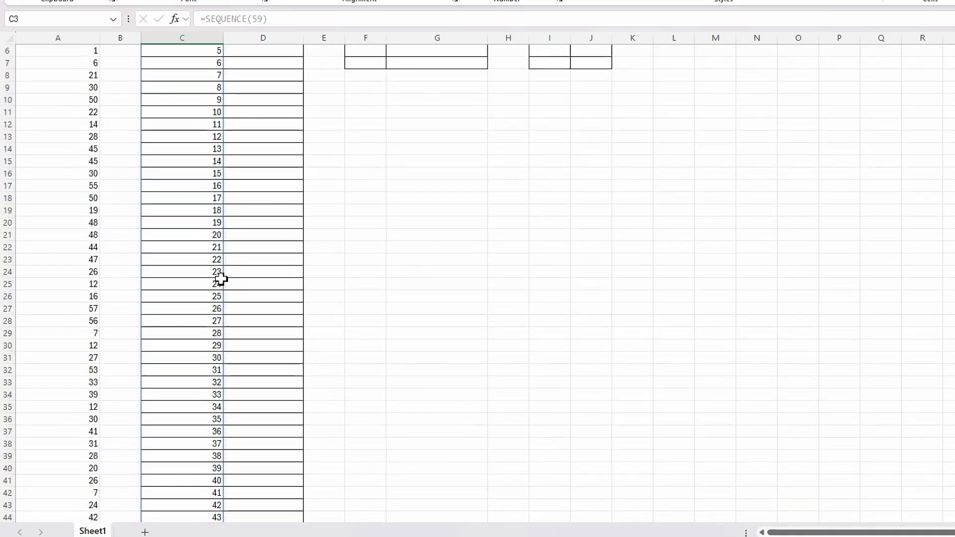
pyautogui.scroll(2, 221, 277)
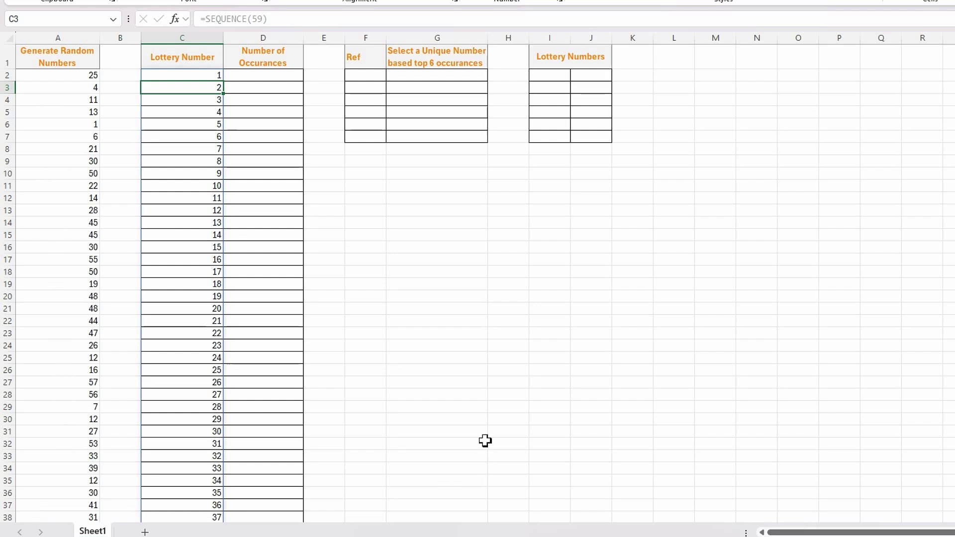
# Step: Enter =COUNTIF(A2#,C2#) in D2 to count how often each lottery number occurs among the random numbers
pyautogui.click(261, 75)
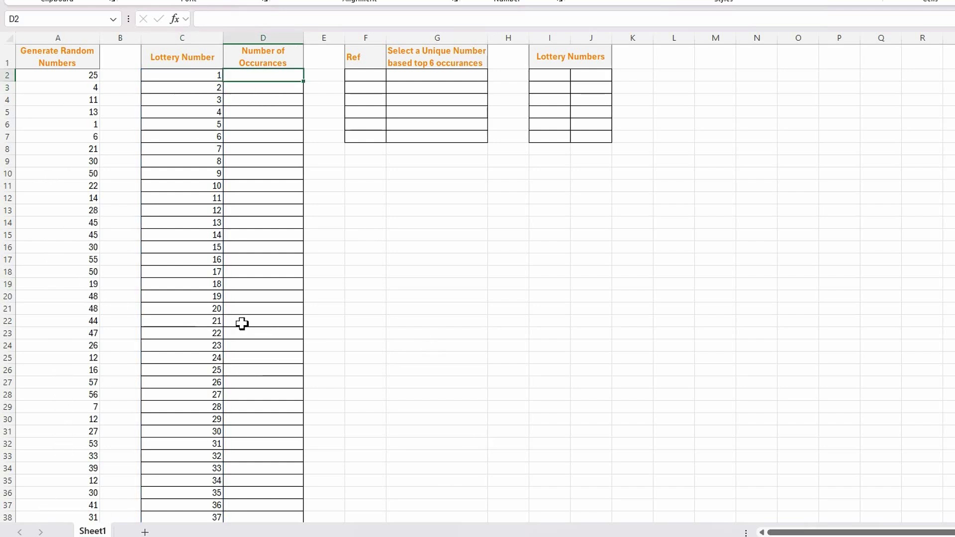
pyautogui.write('=count')
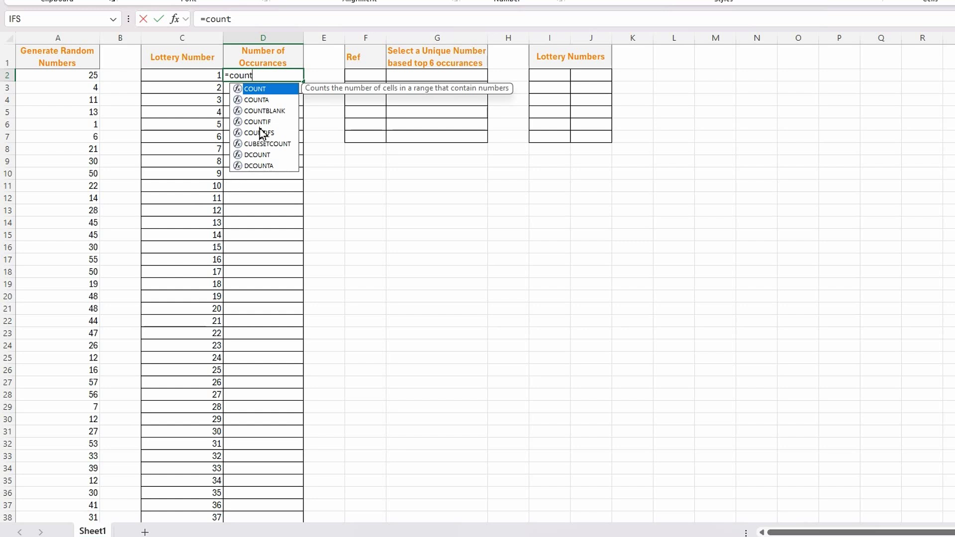
pyautogui.doubleClick(258, 121)
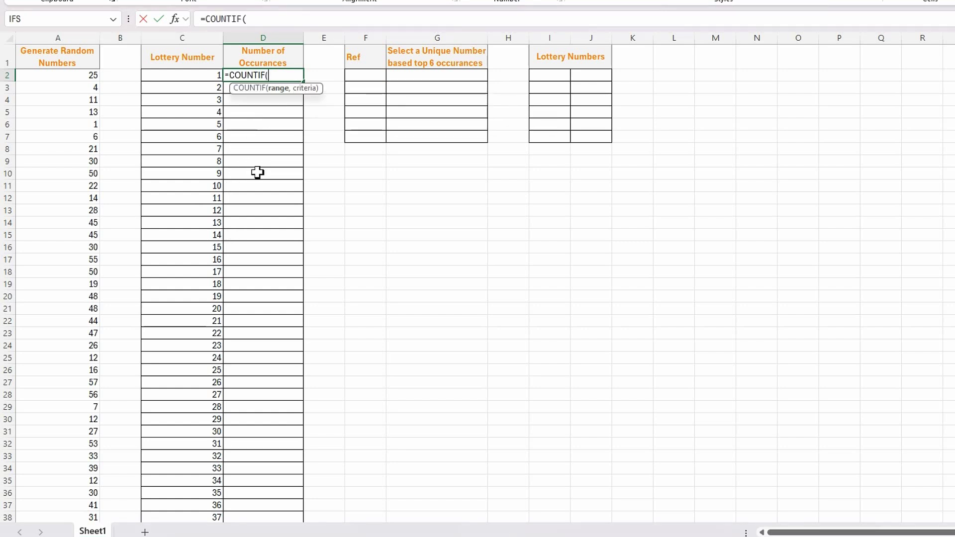
pyautogui.click(66, 75)
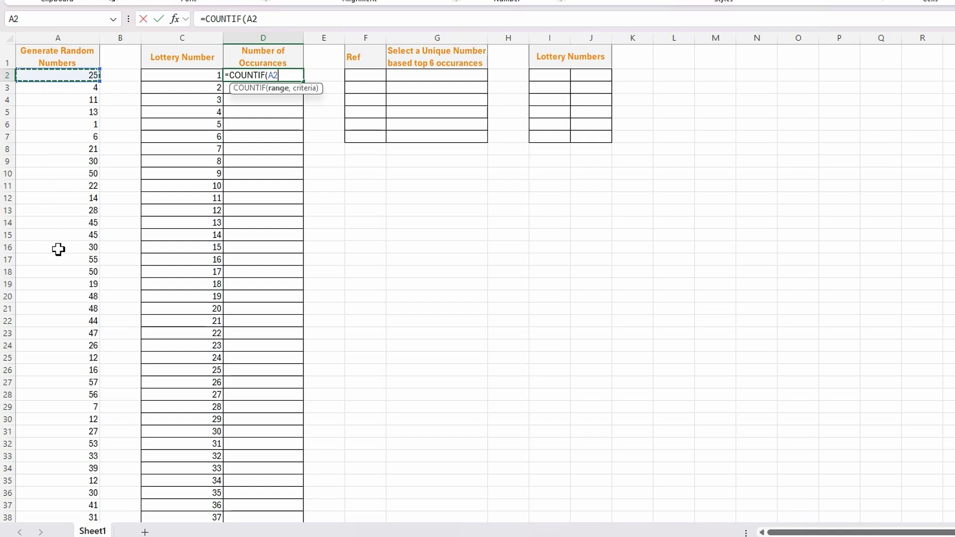
pyautogui.write('#')
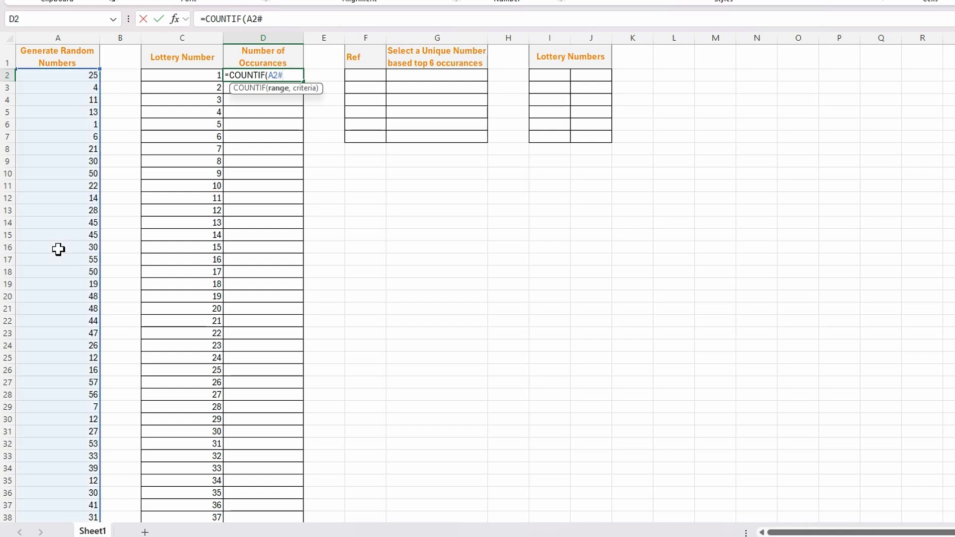
pyautogui.write(',')
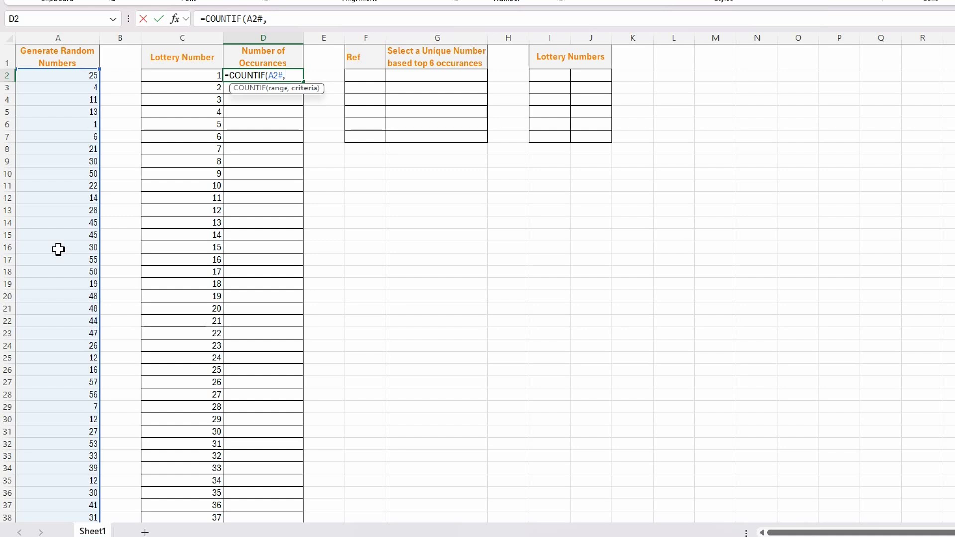
pyautogui.click(187, 75)
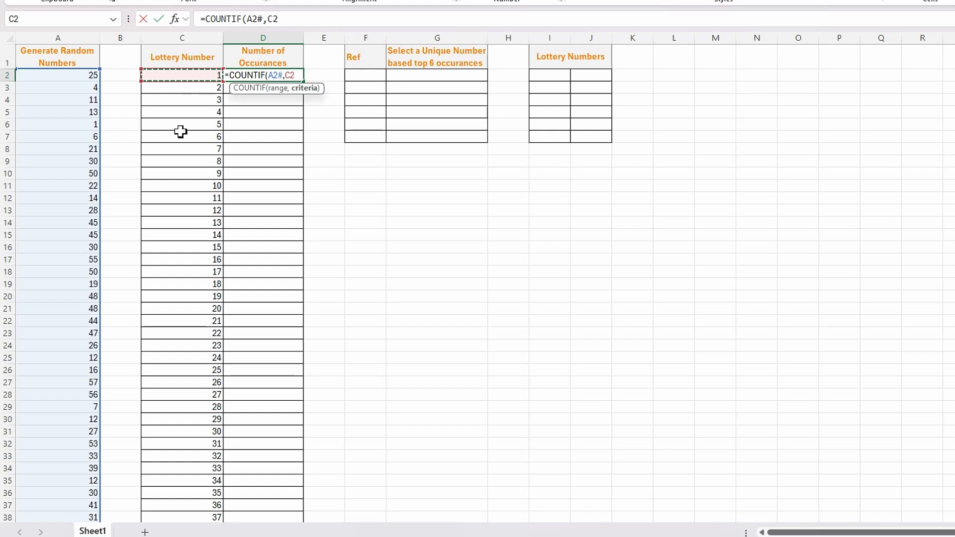
pyautogui.write('#')
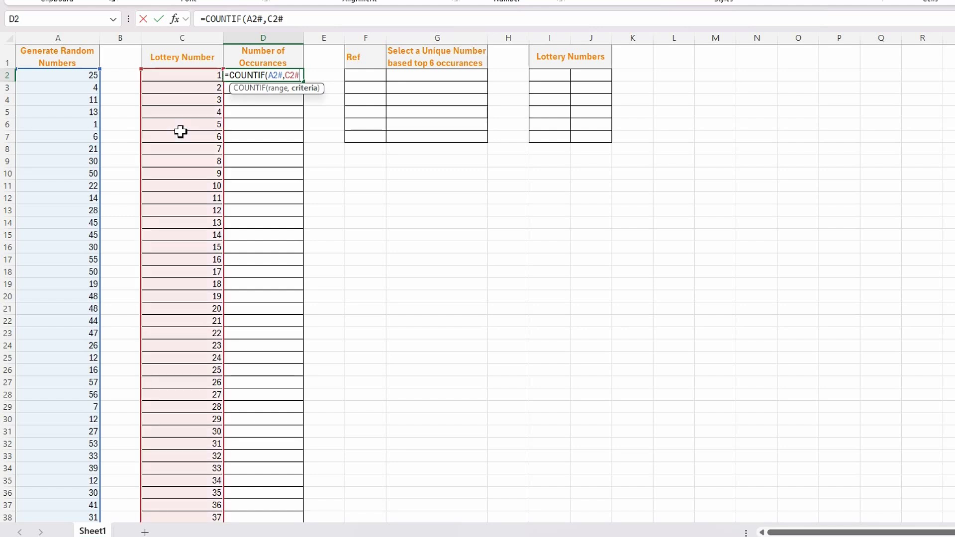
pyautogui.press('Return')
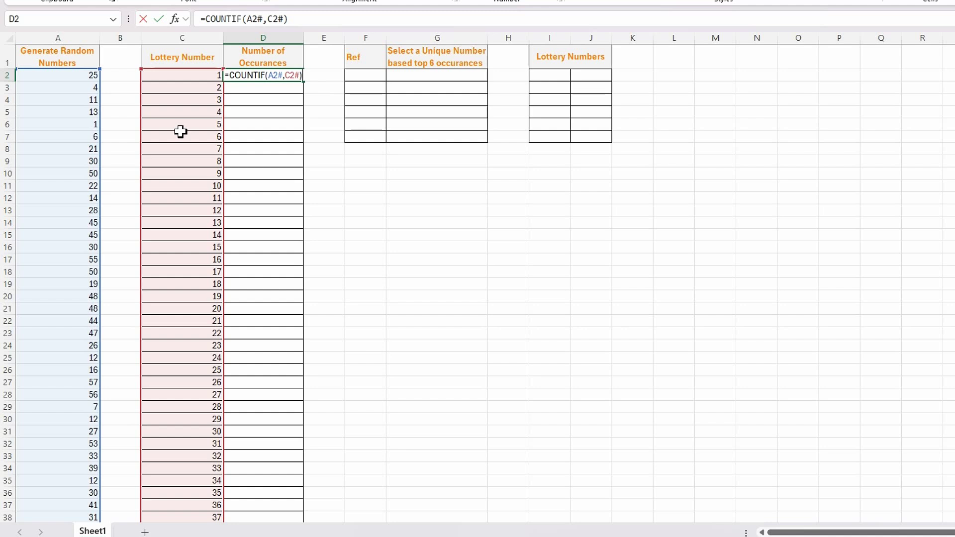
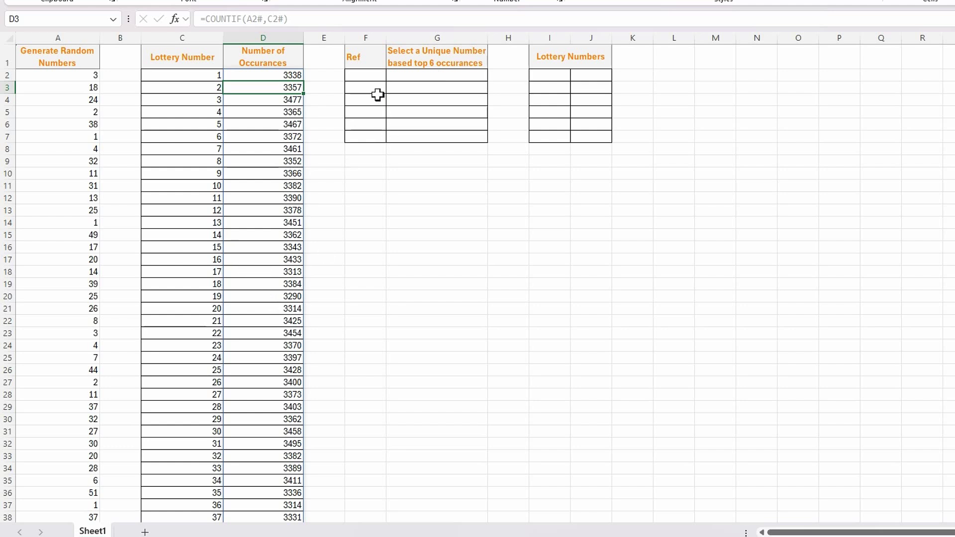
# Step: Number the Ref column from 1 to 6 by entering =SEQUENCE(6) in F2
pyautogui.click(372, 78)
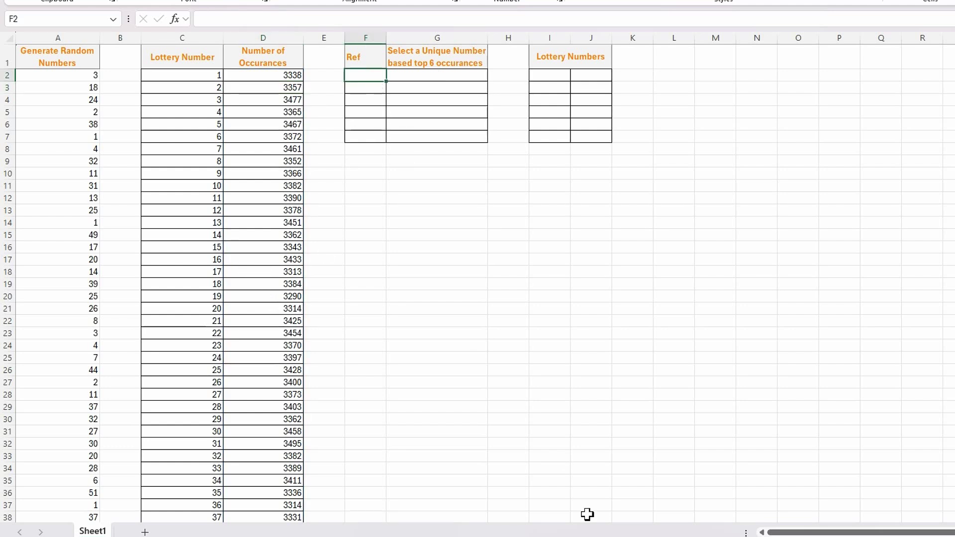
pyautogui.write('=seq')
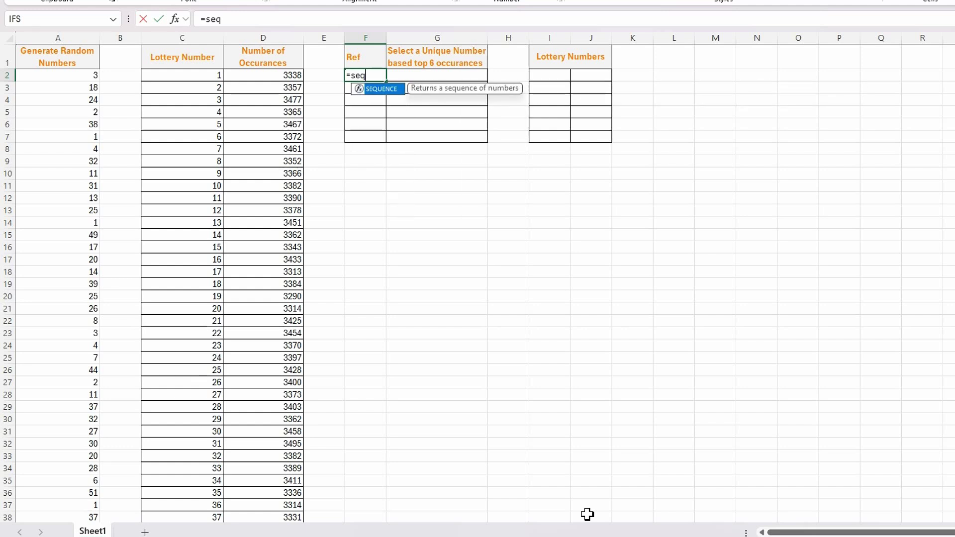
pyautogui.press('Tab')
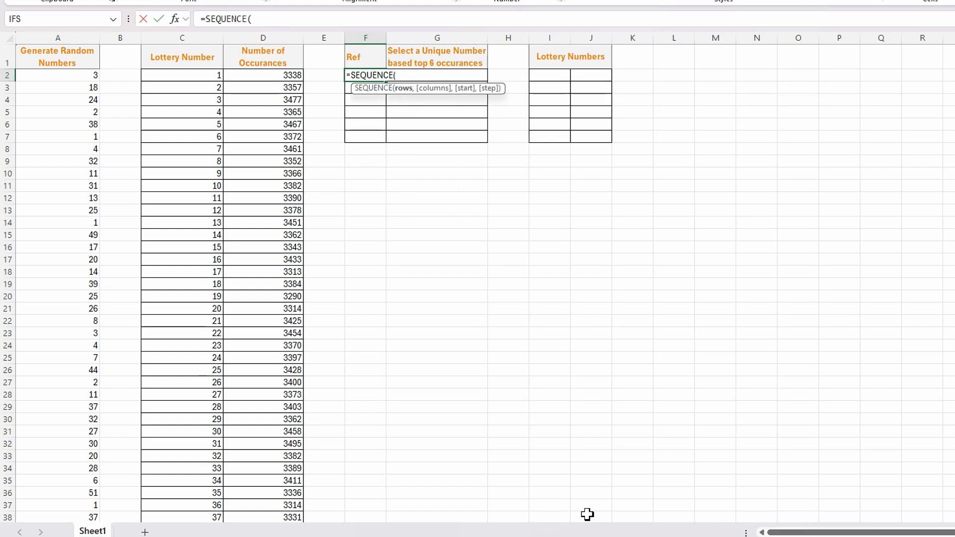
pyautogui.write('6)')
pyautogui.press('Return')
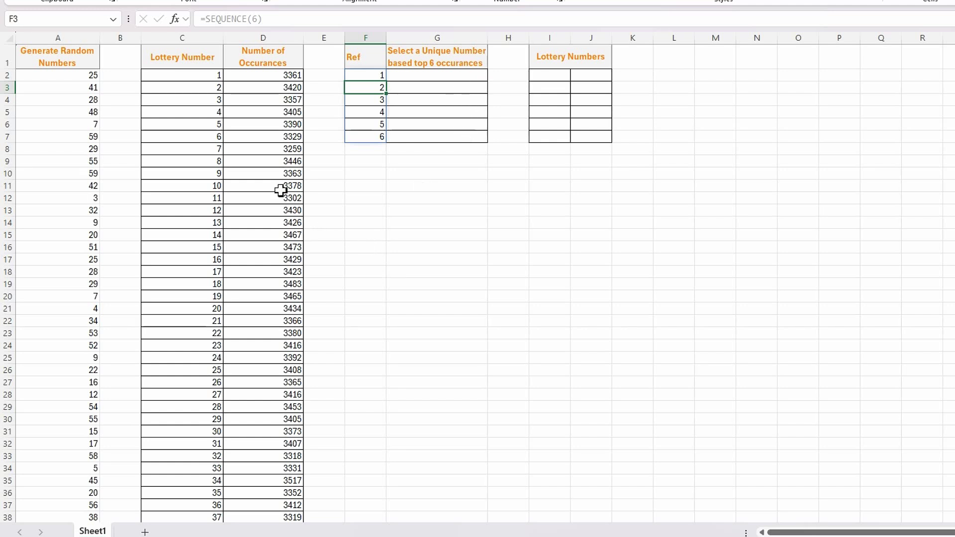
# Step: Enter =LARGE(D2#,F2) in G2 to return the highest occurrence count for the first reference
pyautogui.click(423, 78)
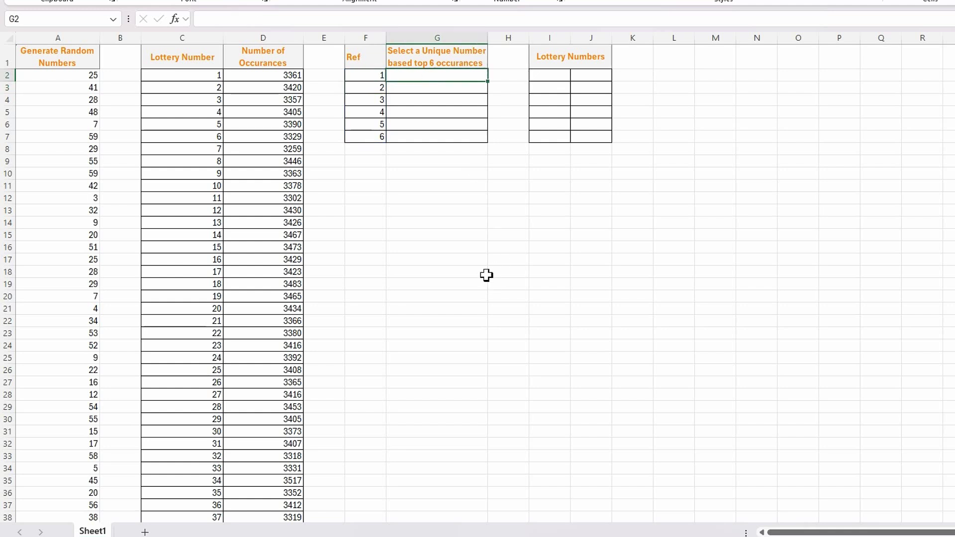
pyautogui.write('=large')
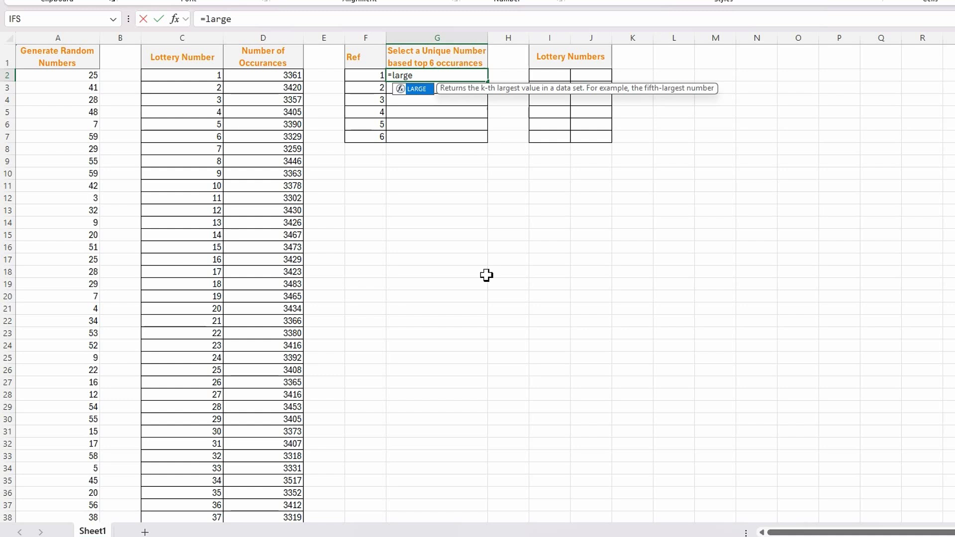
pyautogui.press('Tab')
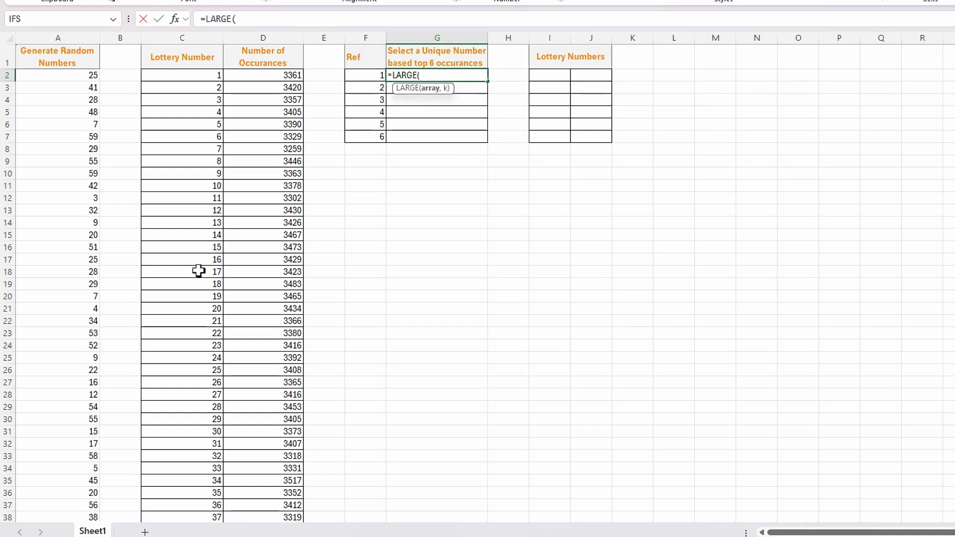
pyautogui.click(273, 75)
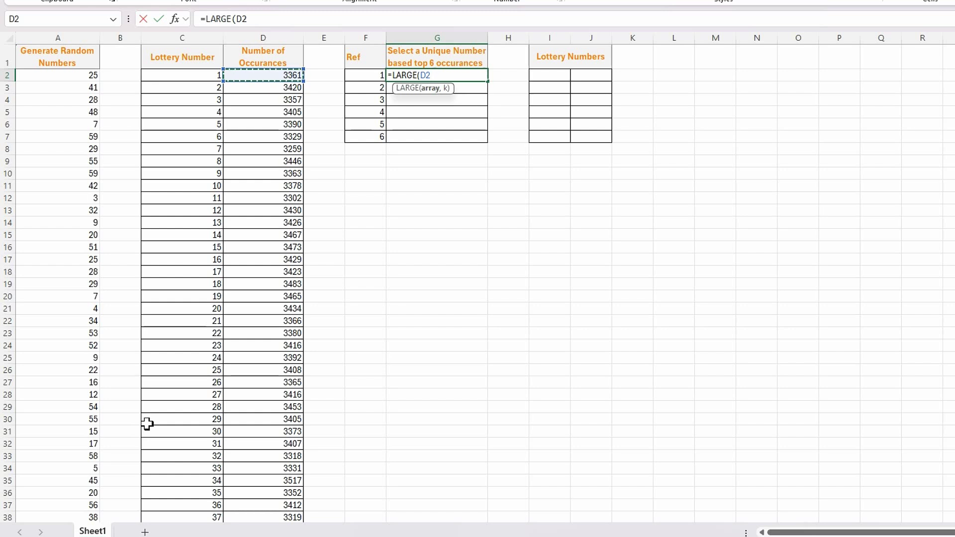
pyautogui.write('#,')
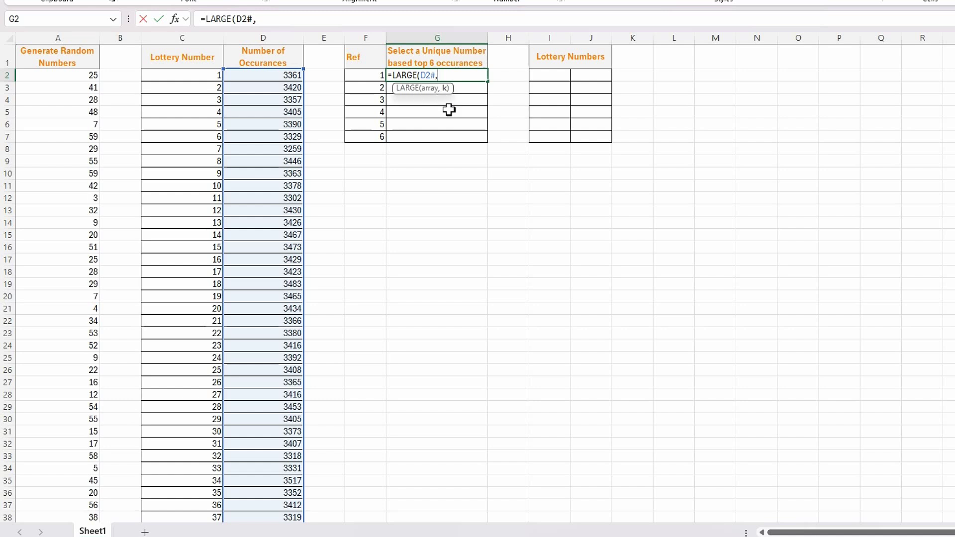
pyautogui.click(365, 77)
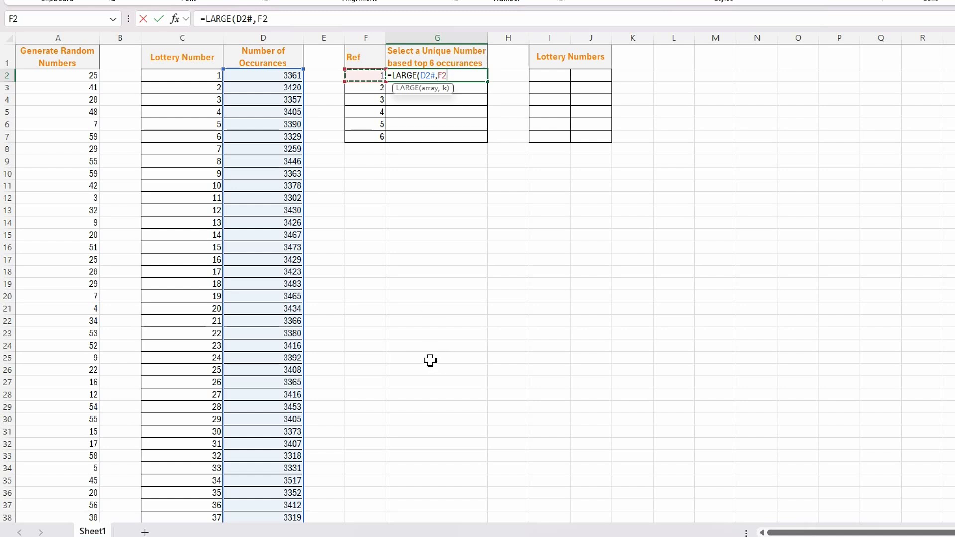
pyautogui.write(')')
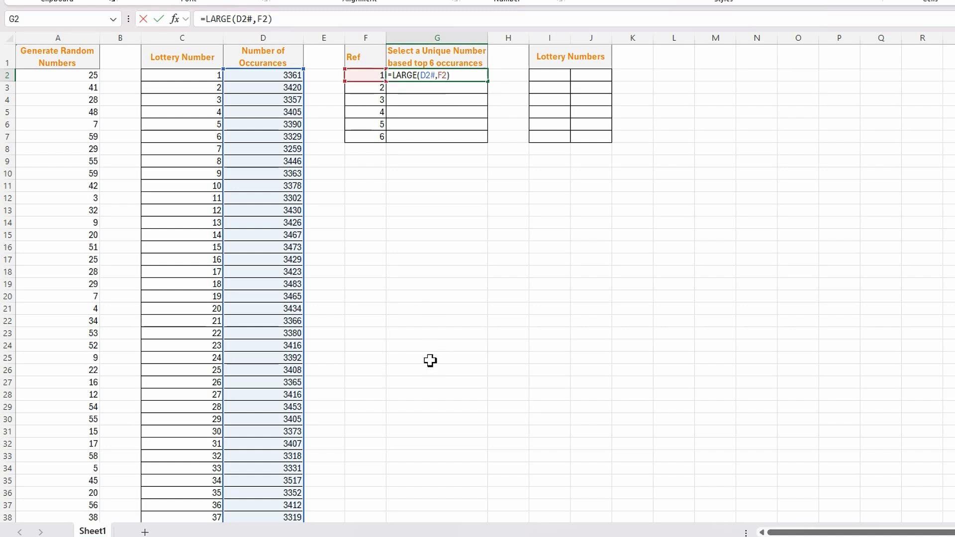
pyautogui.press('Return')
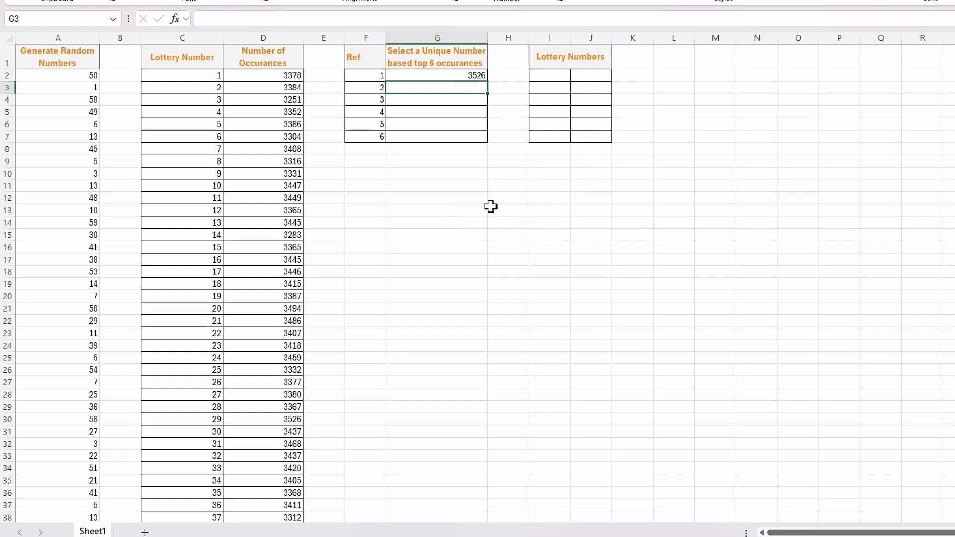
# Step: Enter =LARGE(IF($D$2#<G2,$D$2#),F3) in G3 to return a unique occurrence count below the one above it
pyautogui.write('=large')
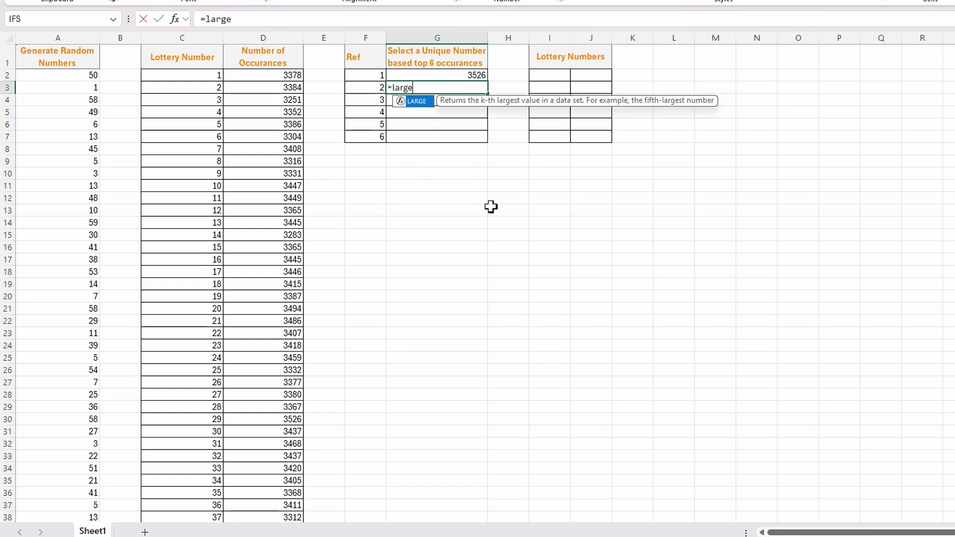
pyautogui.press('Tab')
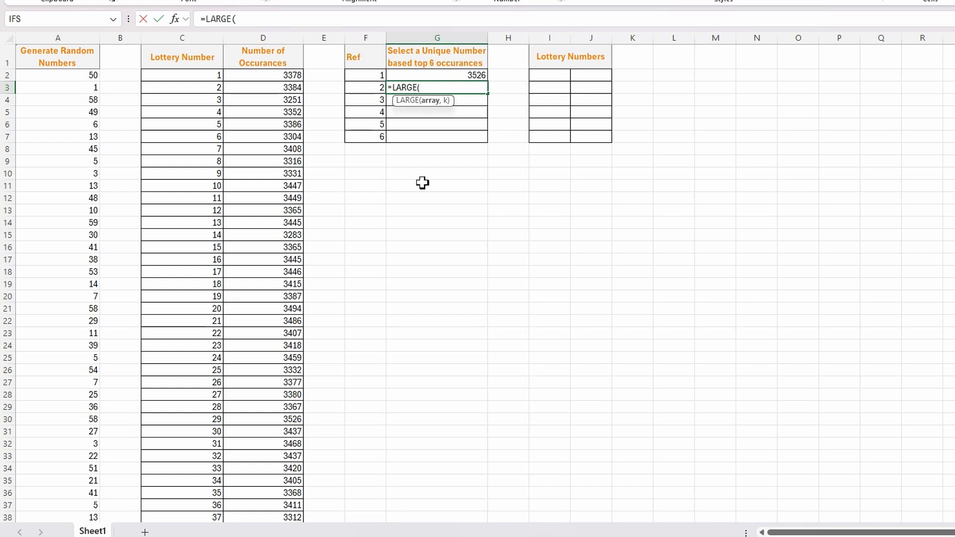
pyautogui.write('if*')
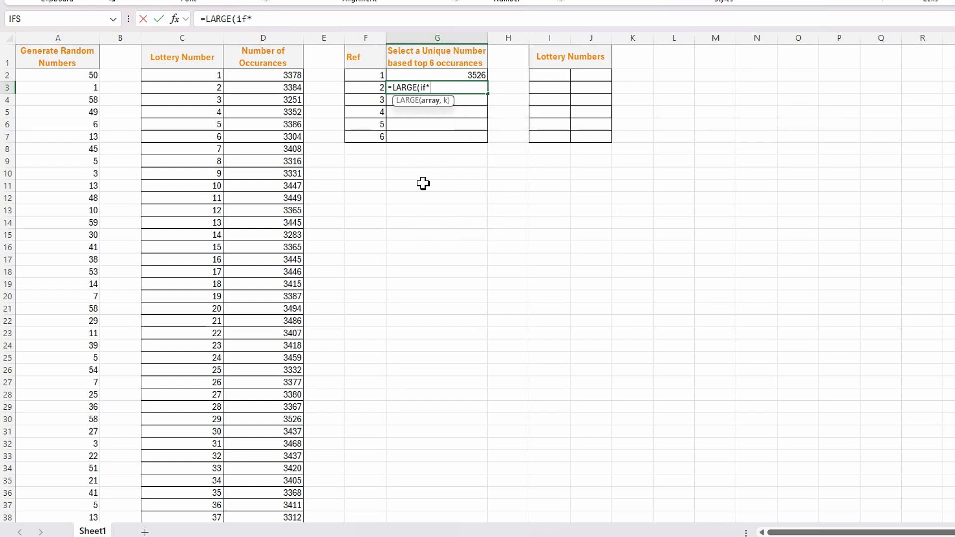
pyautogui.press('BackSpace')
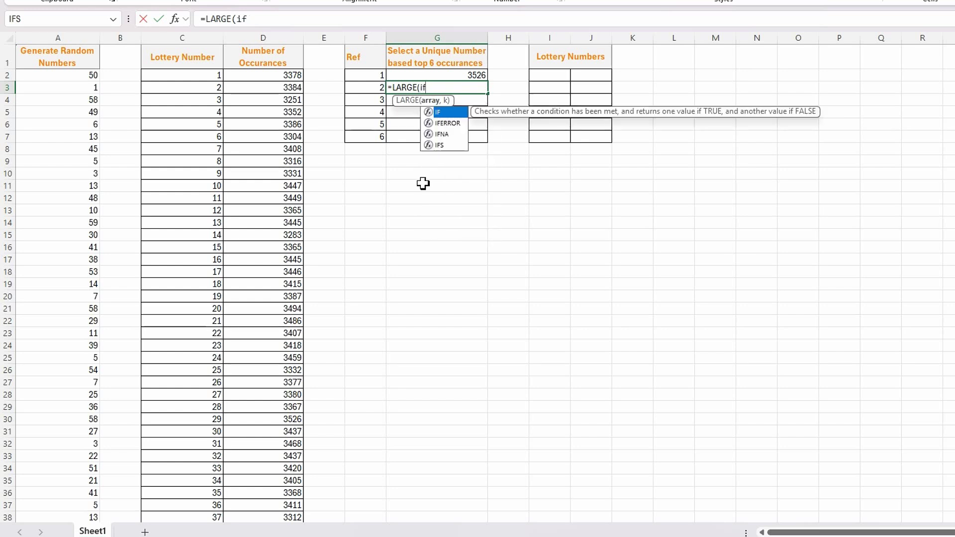
pyautogui.write('(')
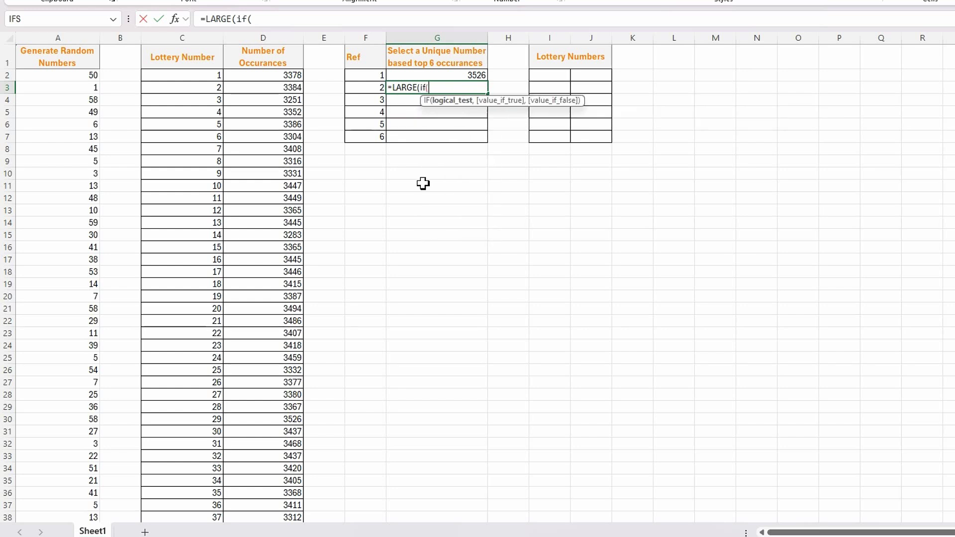
pyautogui.click(266, 77)
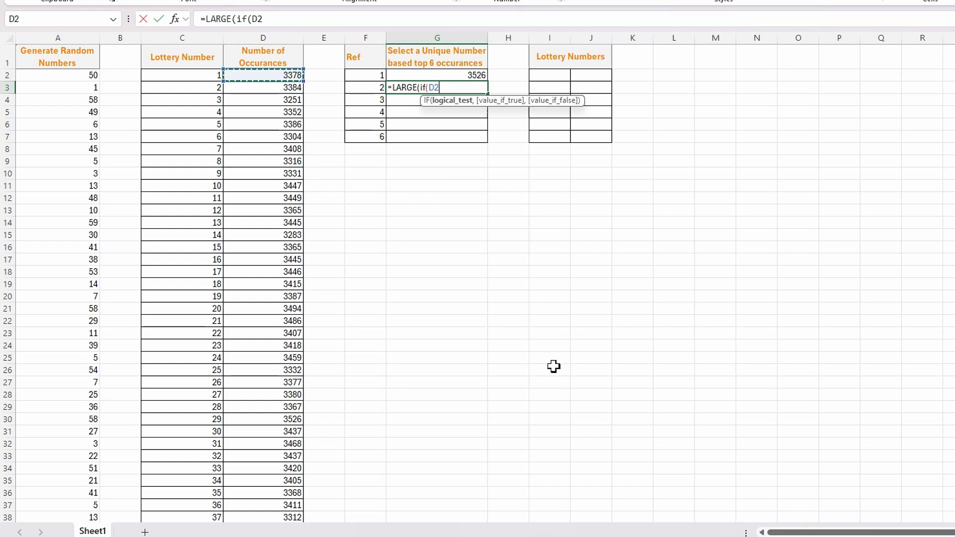
pyautogui.press('F4')
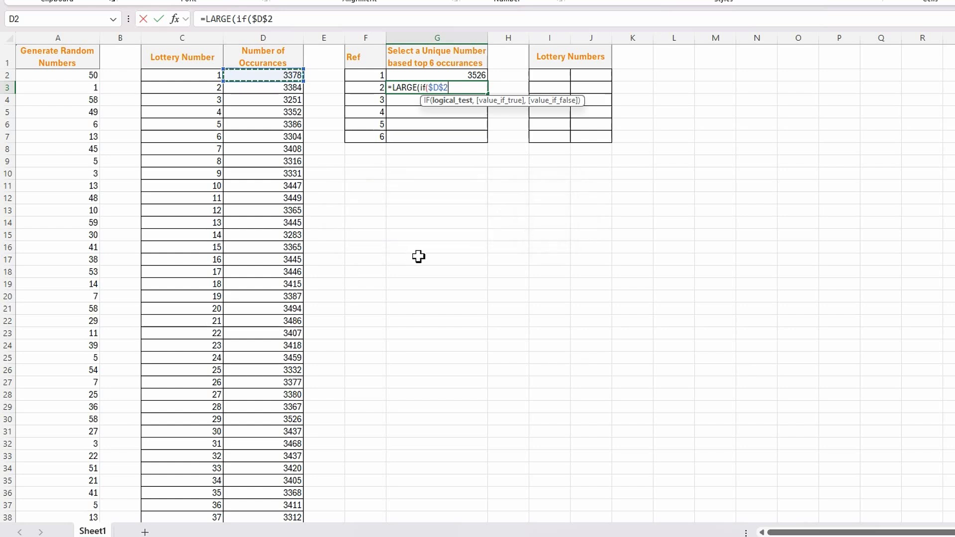
pyautogui.hotkey('ctrl', 'shift', 'Down')
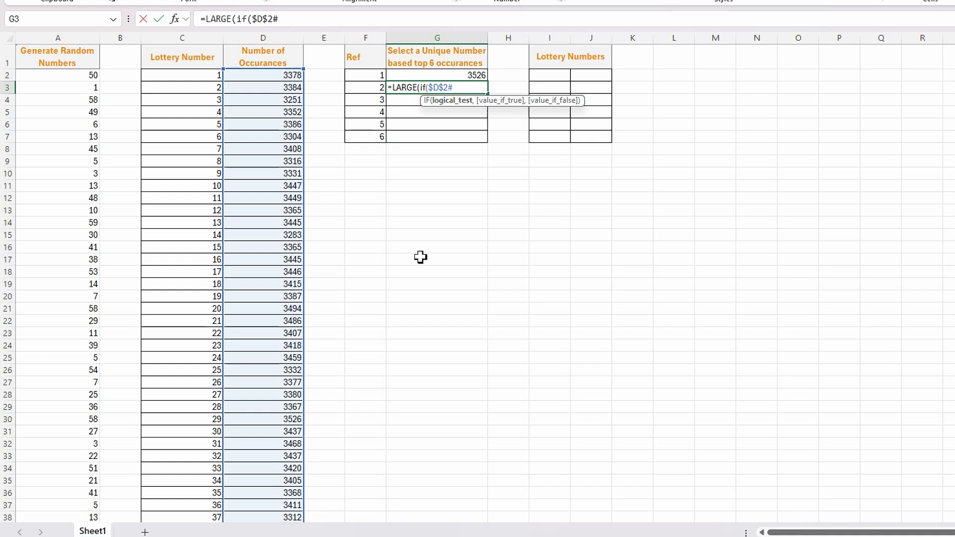
pyautogui.write('<')
pyautogui.click(454, 74)
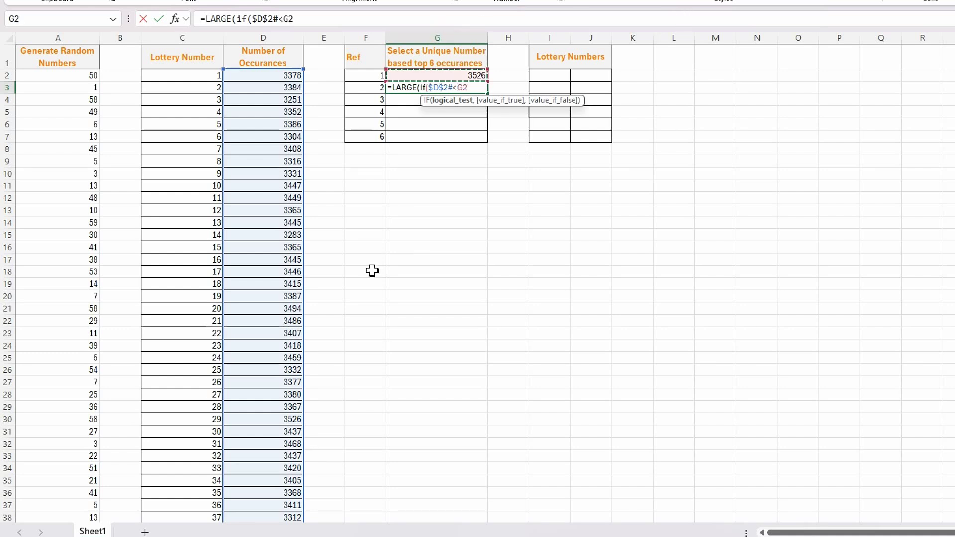
pyautogui.write(',')
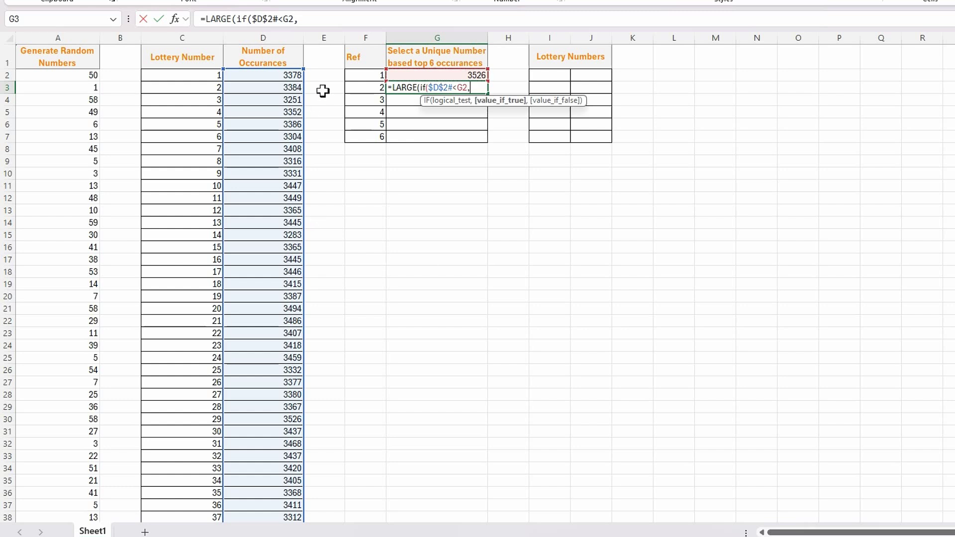
pyautogui.click(279, 75)
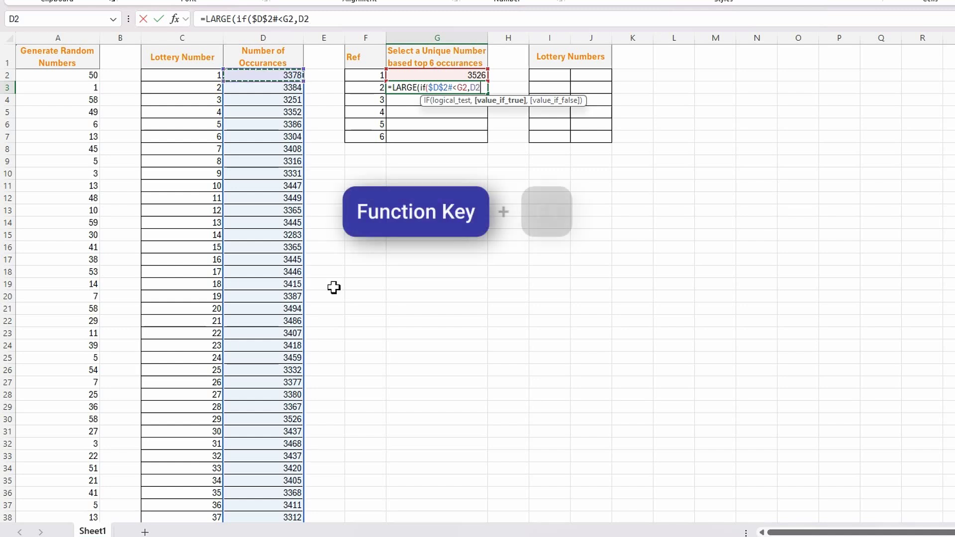
pyautogui.press('F4')
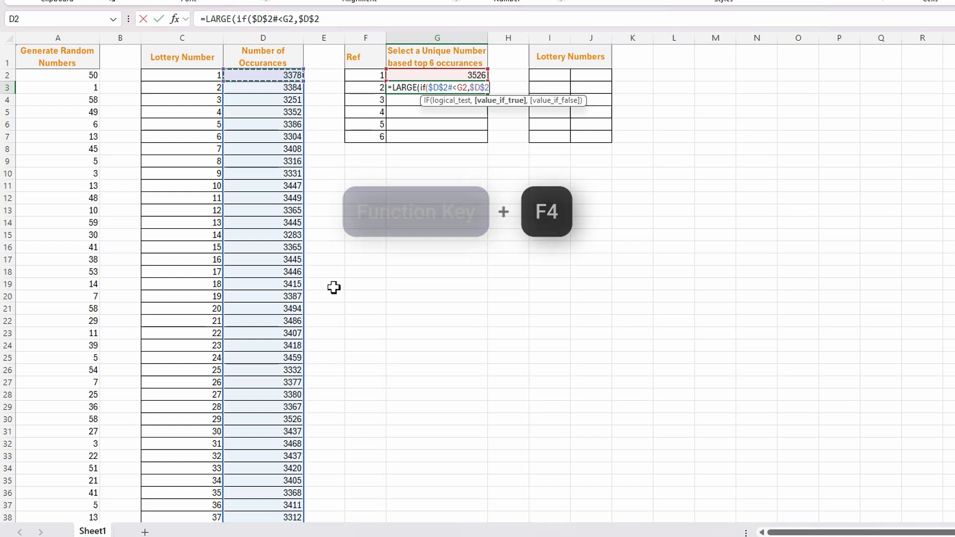
pyautogui.write('#')
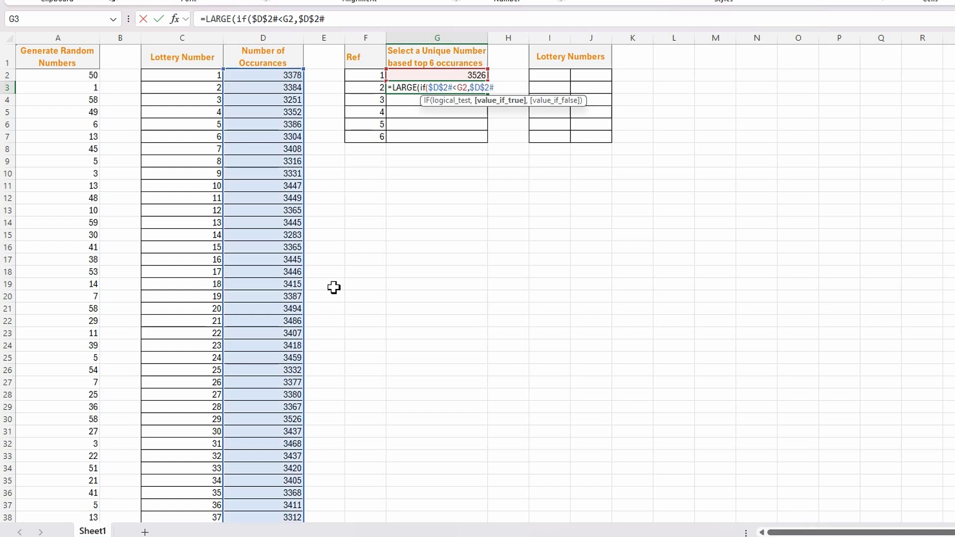
pyautogui.write('),')
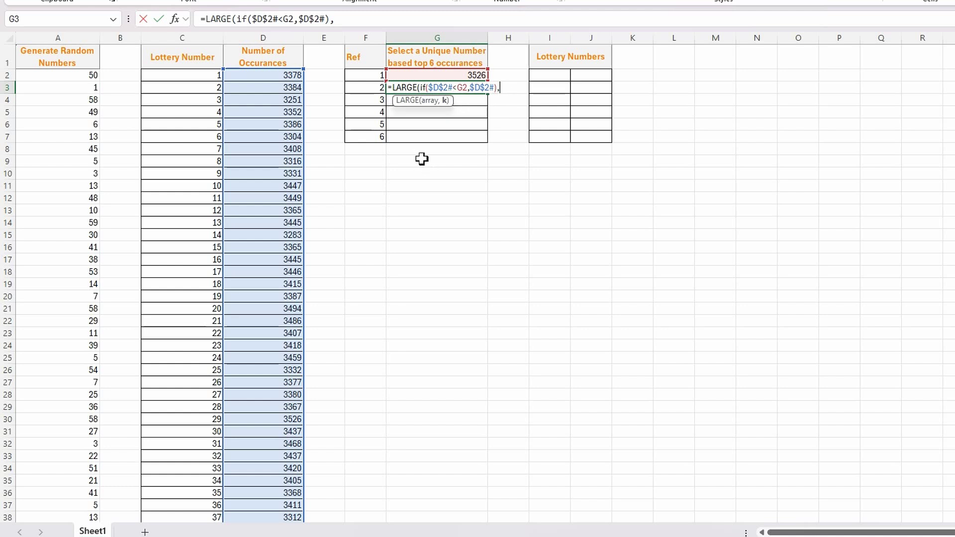
pyautogui.click(369, 91)
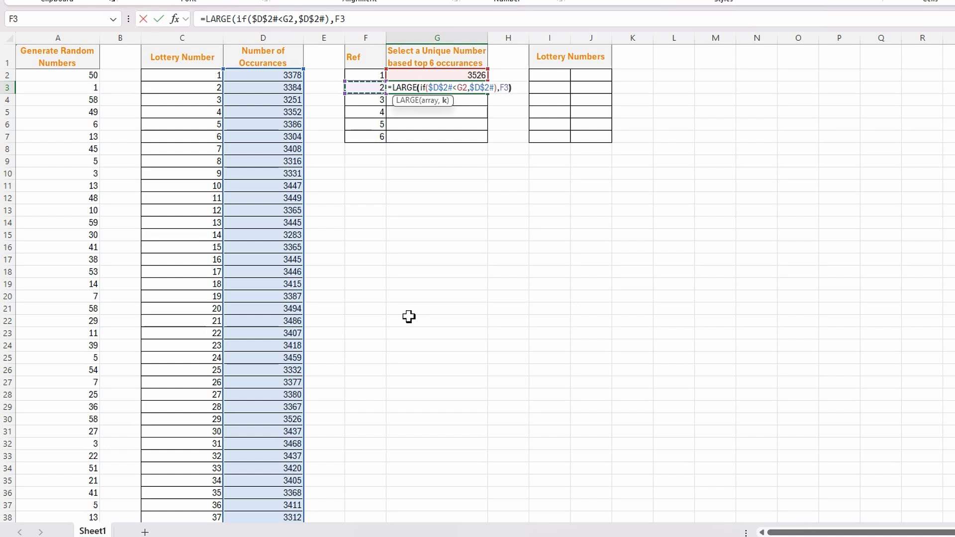
pyautogui.write(')')
pyautogui.press('Return')
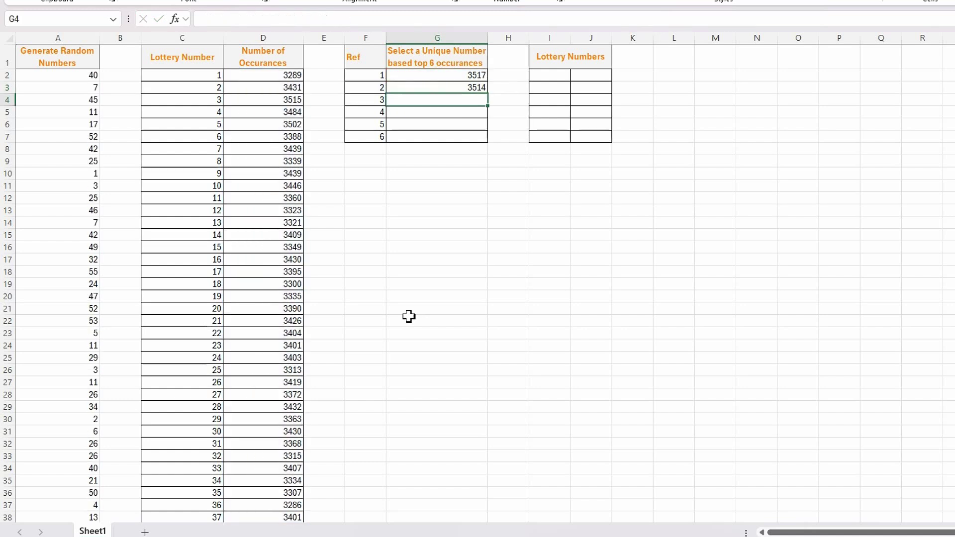
# Step: Copy the G3 formula down through G7 to complete the six unique top occurrence counts
pyautogui.click(472, 88)
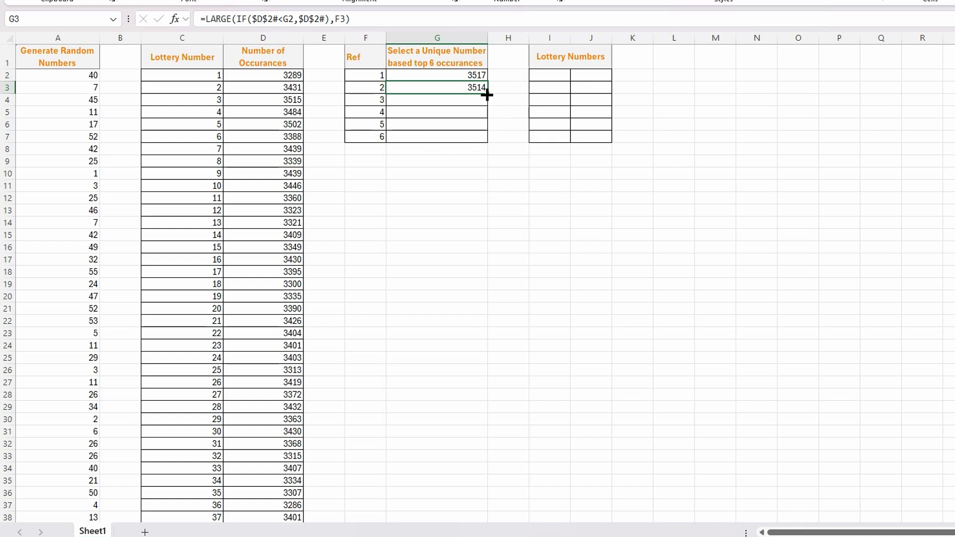
pyautogui.moveTo(487, 94); pyautogui.dragTo(489, 141)
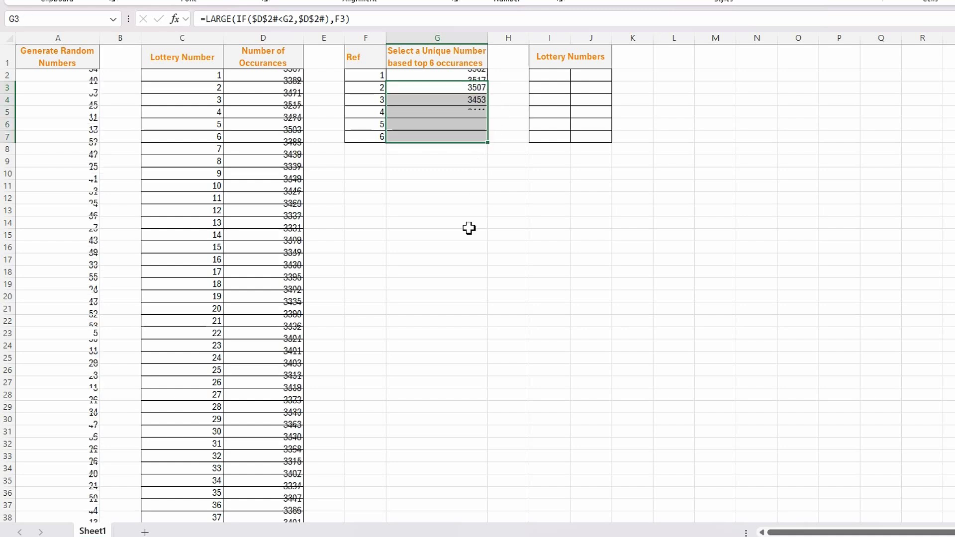
pyautogui.click(448, 232)
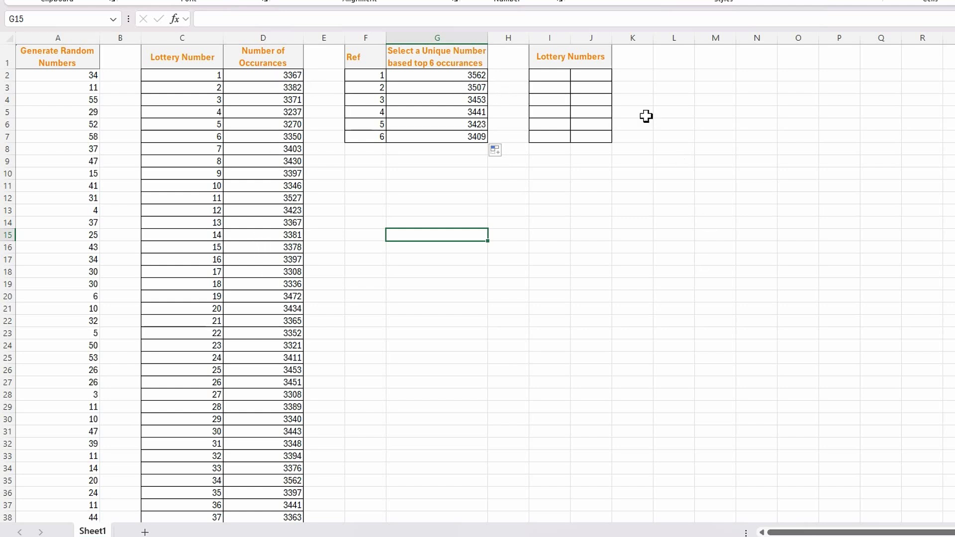
# Step: Number the first Lottery Numbers column from 1 to 6 by entering =SEQUENCE(6) in I2
pyautogui.click(550, 75)
pyautogui.write('=seq')
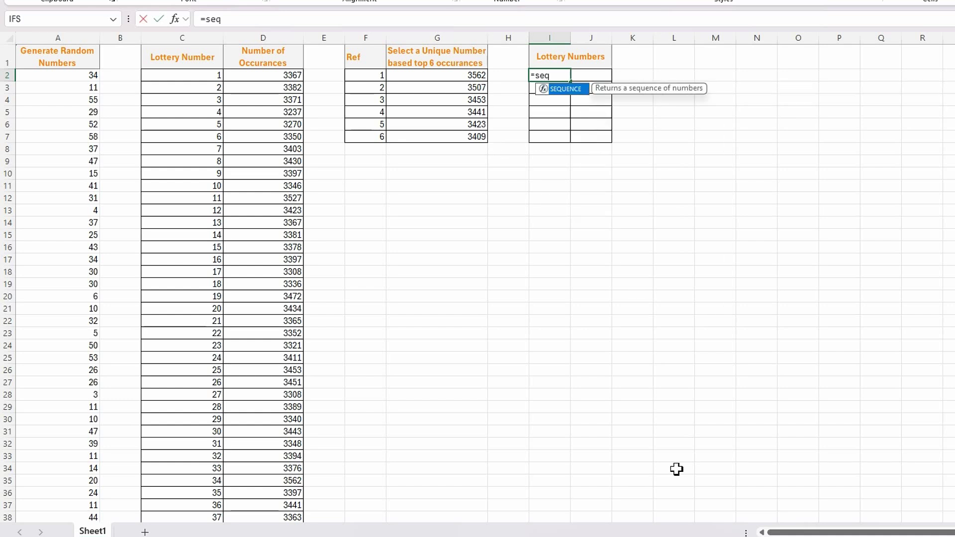
pyautogui.press('Tab')
pyautogui.write('6)')
pyautogui.press('Return')
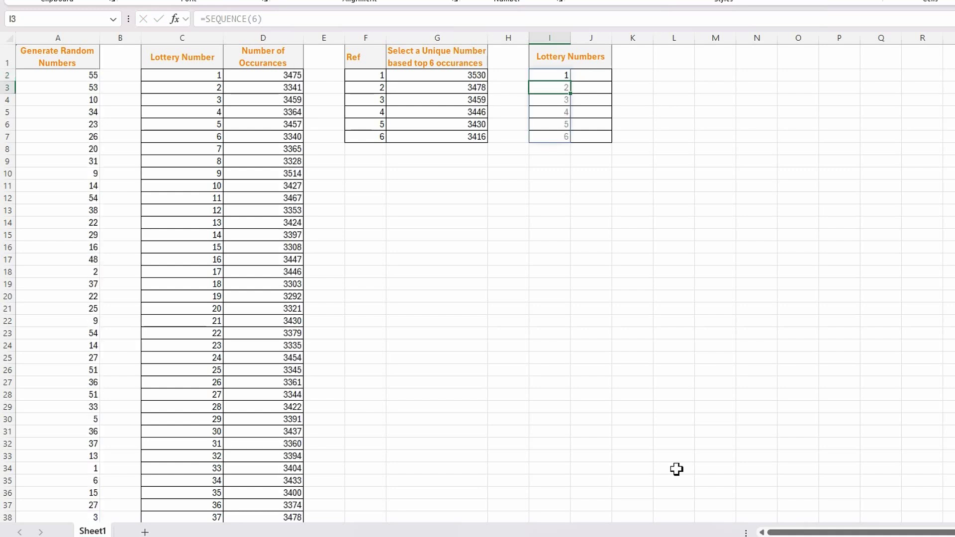
# Step: Enter =MATCH(G2,$D$2#,0) in J2 to return the lottery number that has the highest occurrence count
pyautogui.click(593, 74)
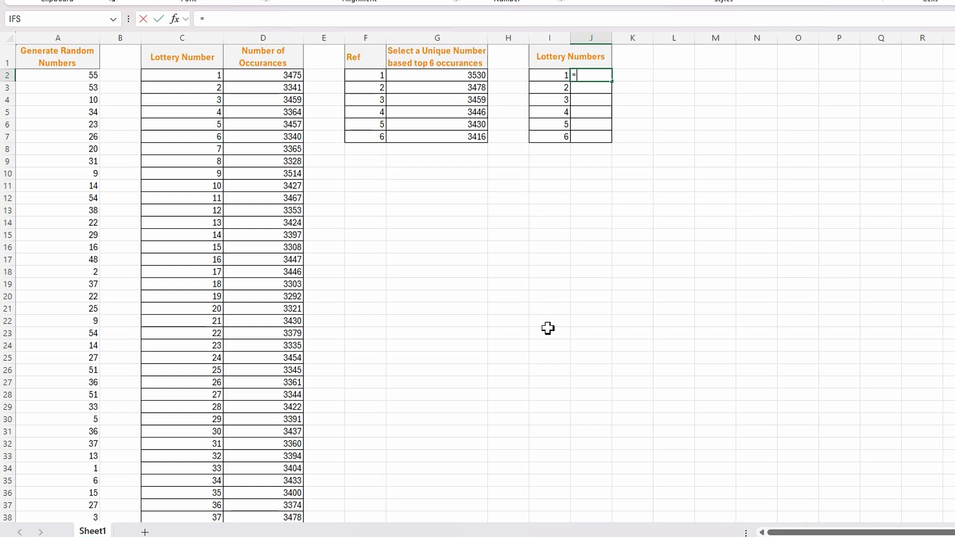
pyautogui.write('match')
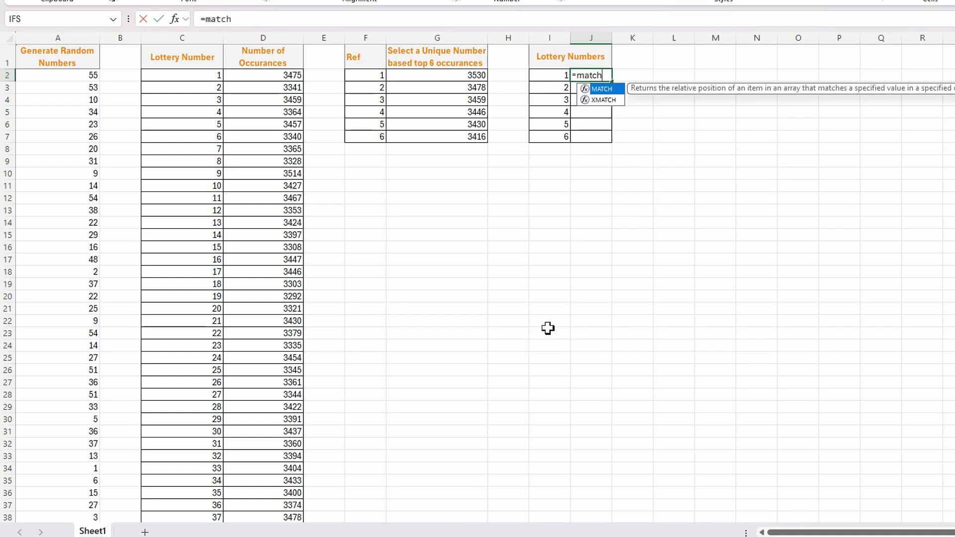
pyautogui.press('Tab')
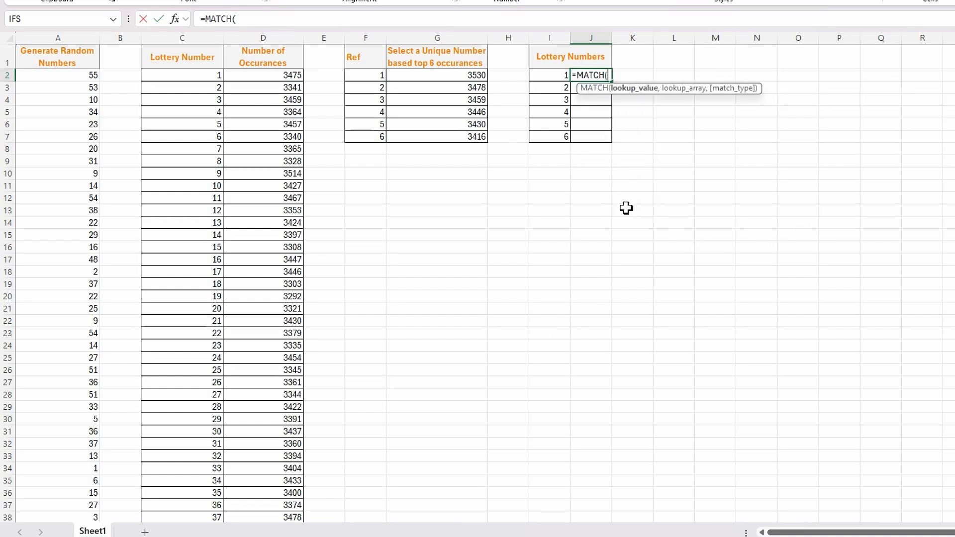
pyautogui.click(447, 77)
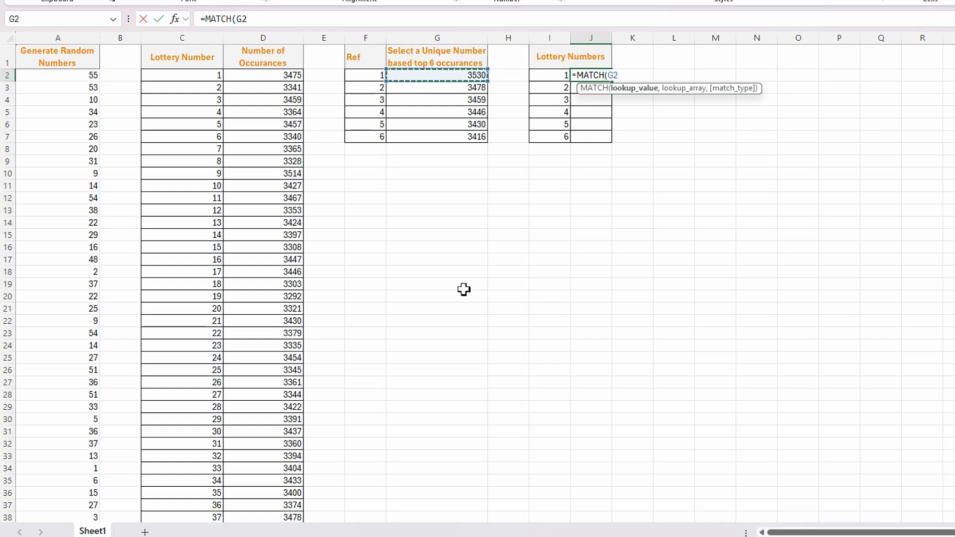
pyautogui.write(',')
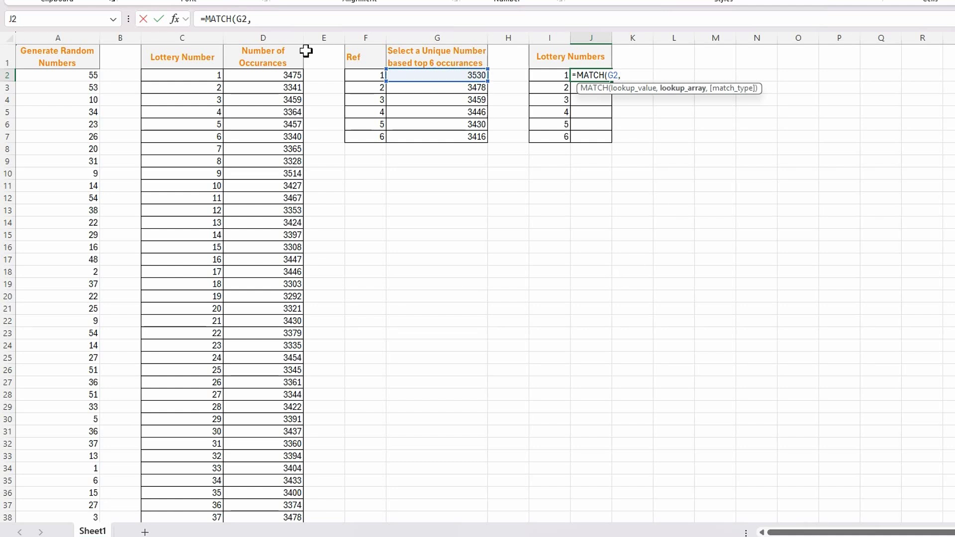
pyautogui.click(272, 77)
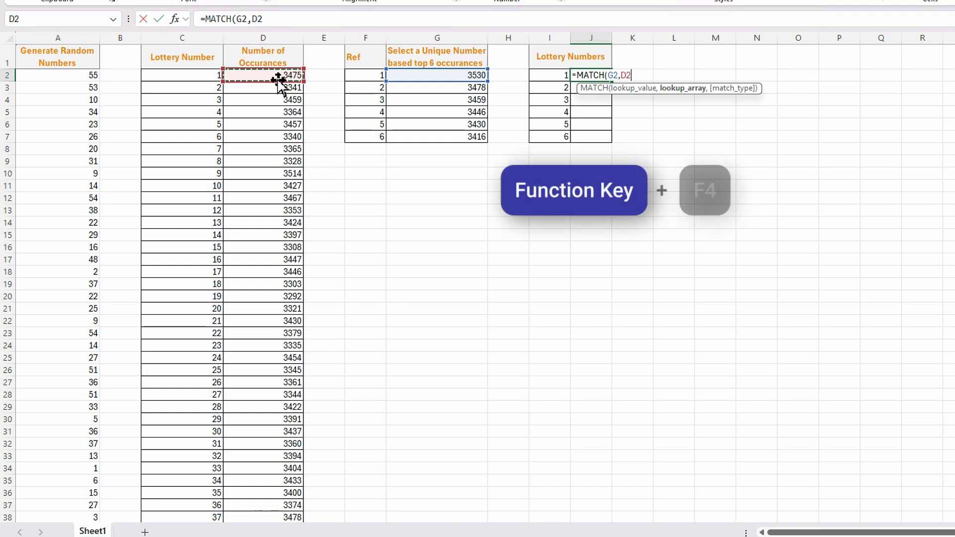
pyautogui.press('F4')
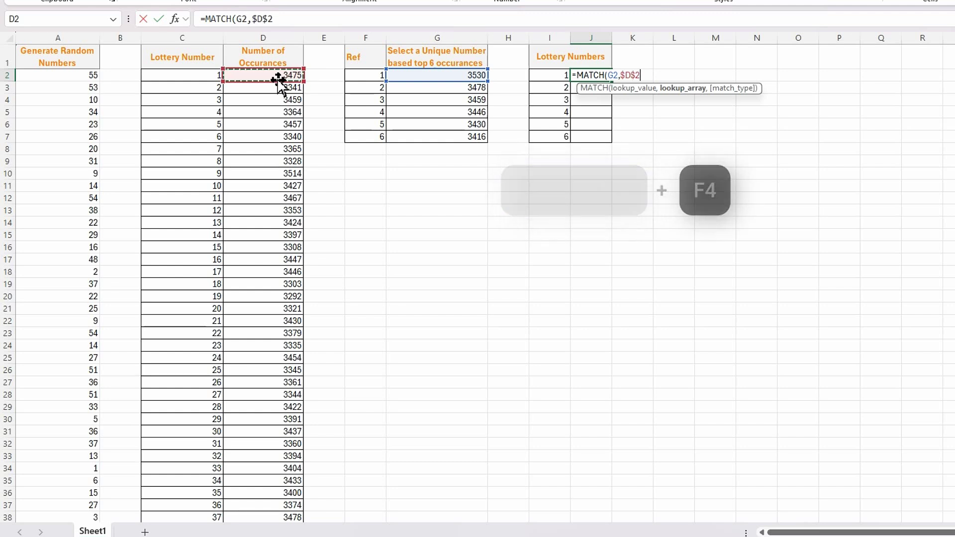
pyautogui.write('#')
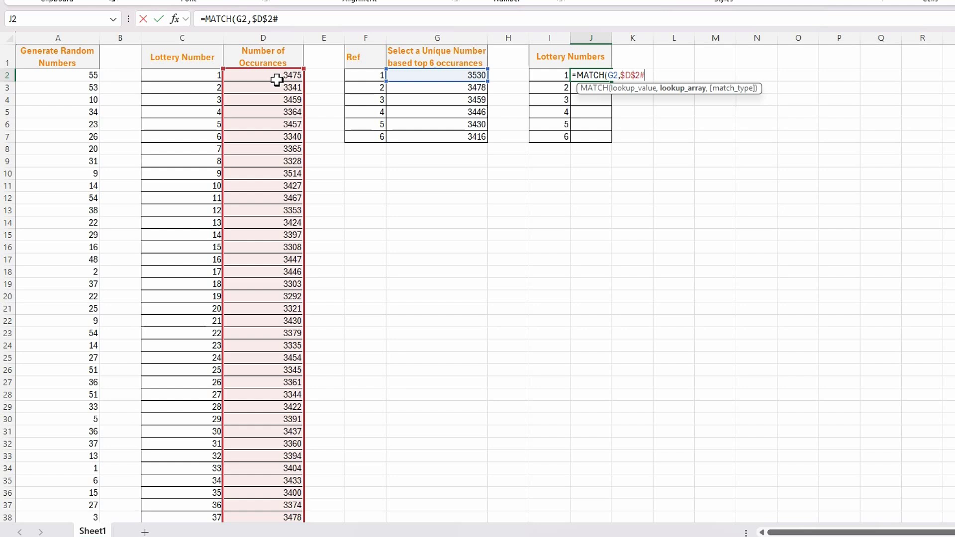
pyautogui.write(',')
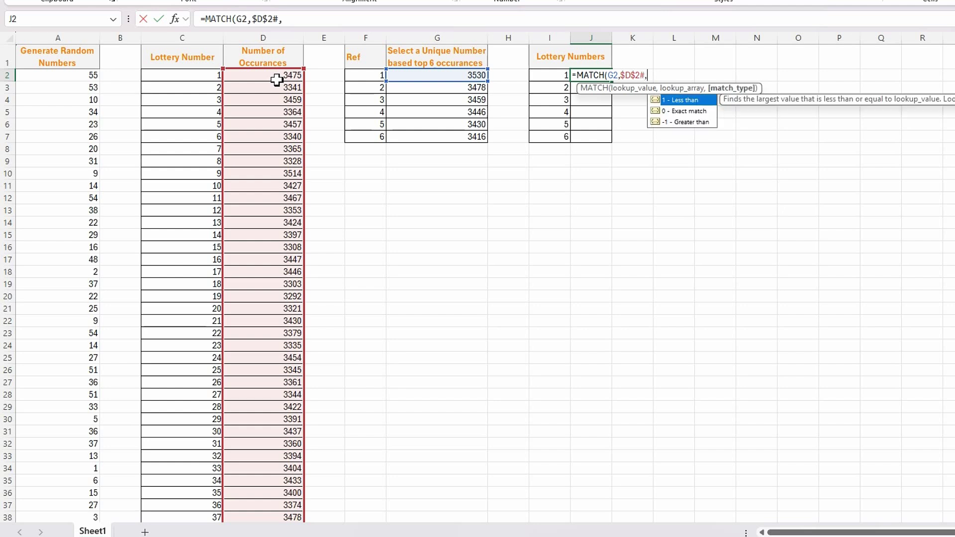
pyautogui.doubleClick(689, 112)
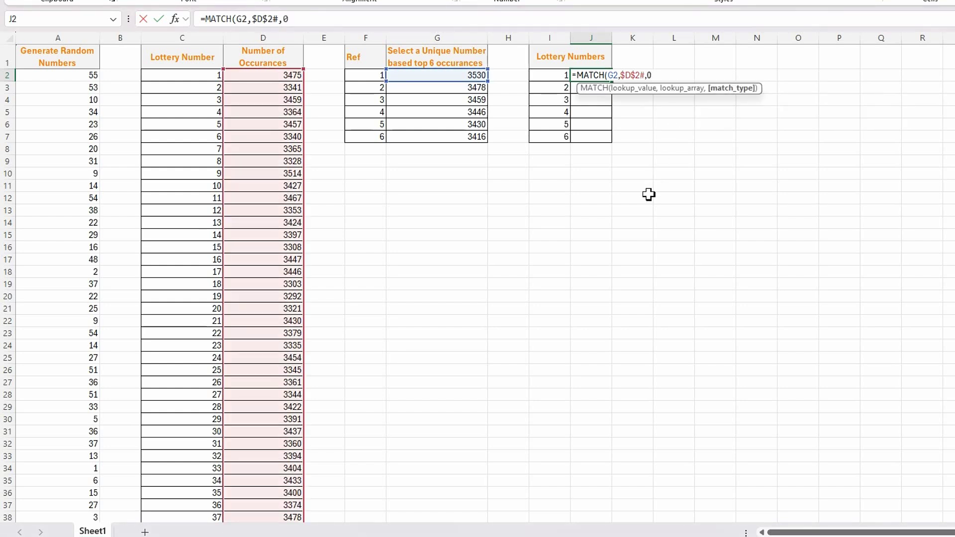
pyautogui.write(')')
pyautogui.press('Return')
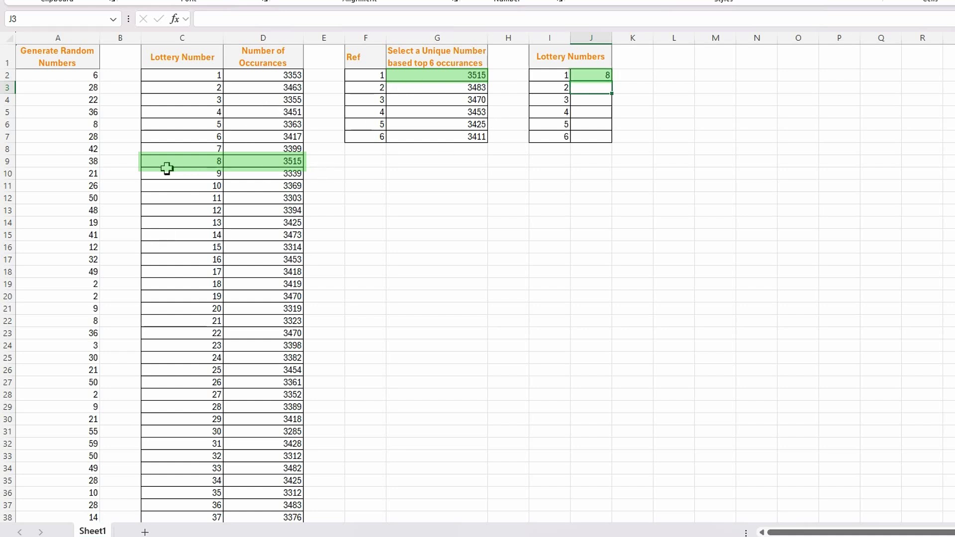
# Step: Copy the J2 MATCH formula down through J7 to fill in all six lottery numbers
pyautogui.click(595, 75)
pyautogui.moveTo(612, 82); pyautogui.dragTo(612, 142)
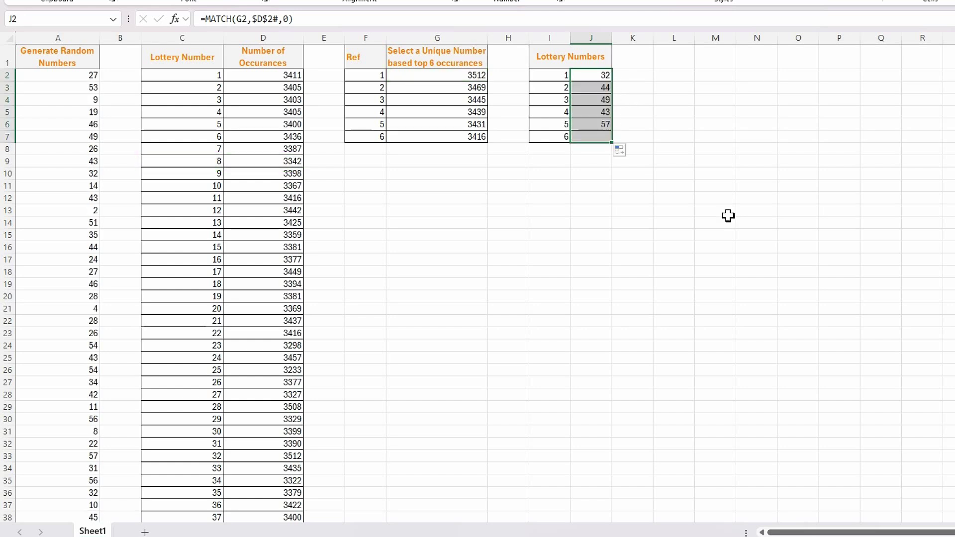
# Step: Recalculate the sheet twice, with an empty cell outside the tables selected, to generate new sets of lottery numbers
pyautogui.click(673, 112)
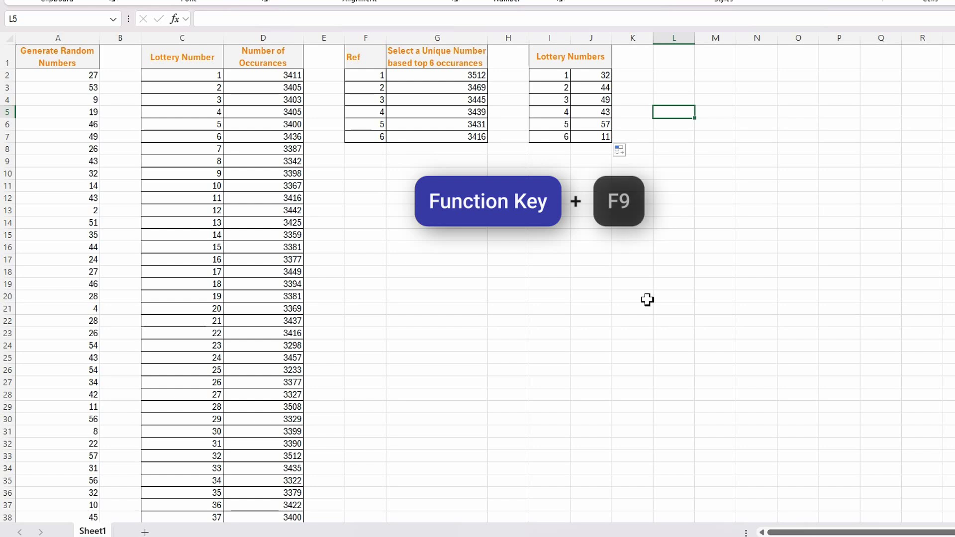
pyautogui.press('F9')
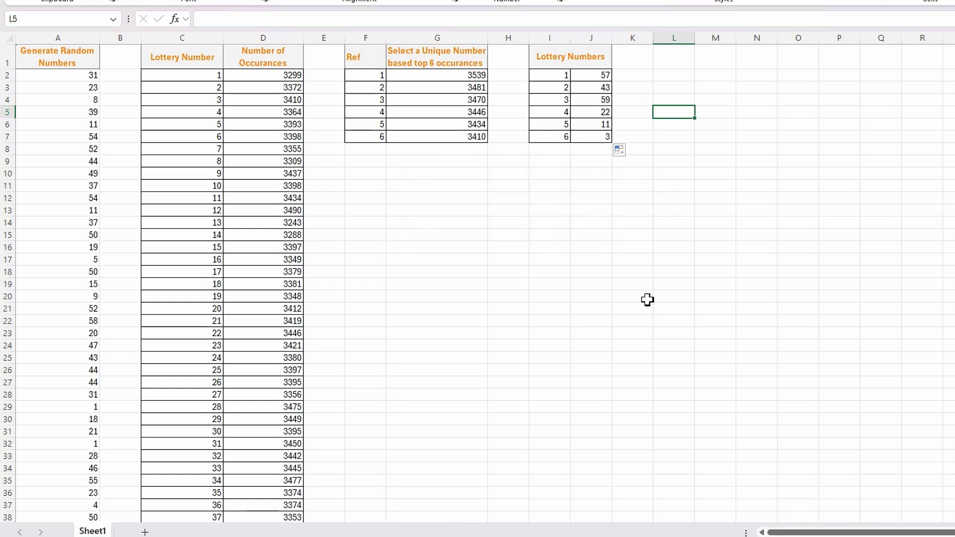
pyautogui.press('F9')
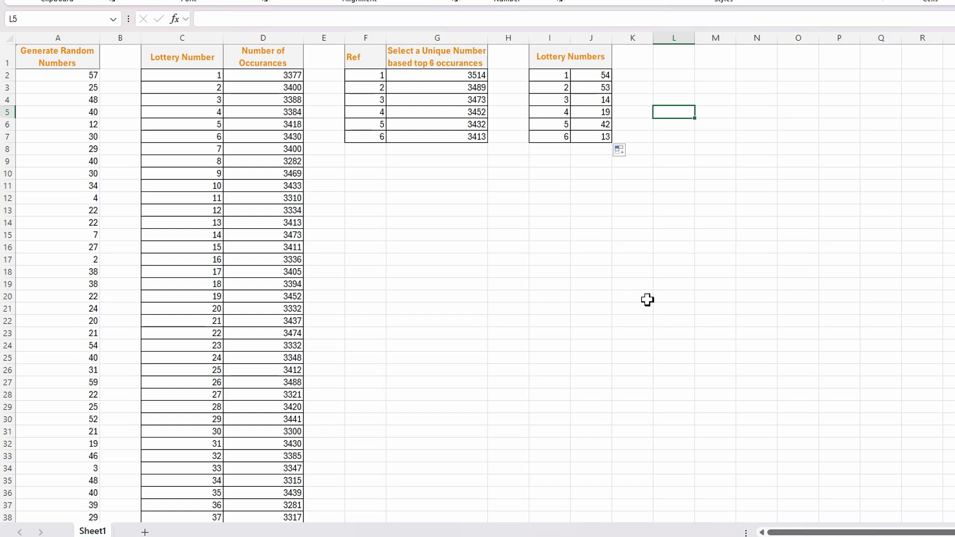